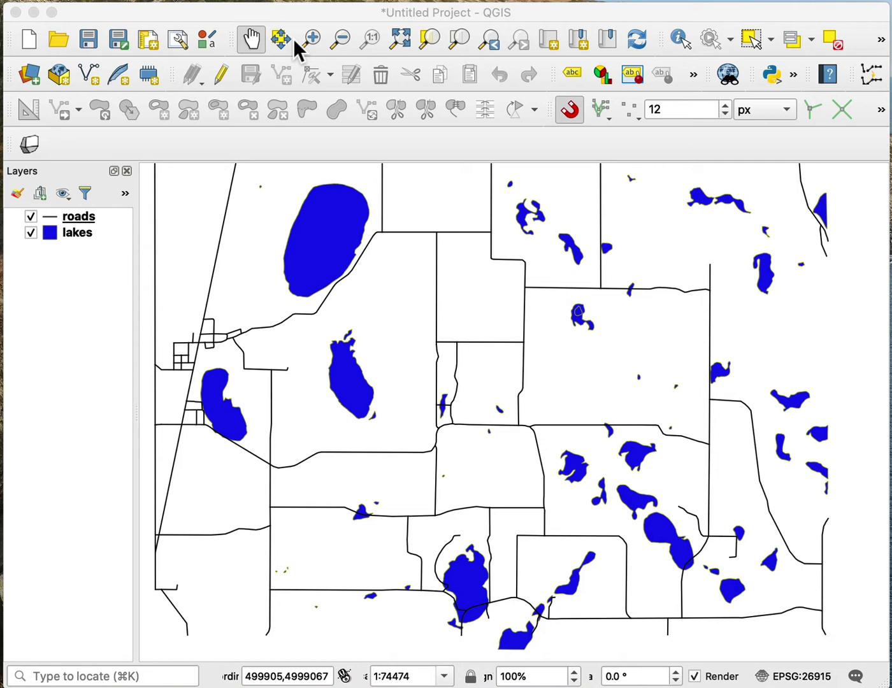
Step: Create an empty print layout named 'Test1' from the Layout Manager
click(180, 40)
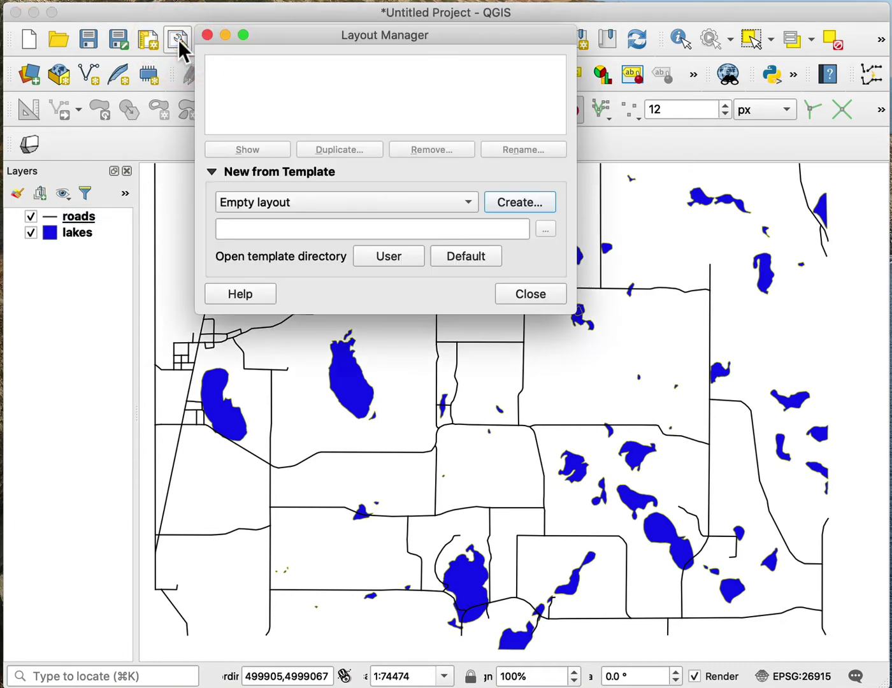
click(519, 203)
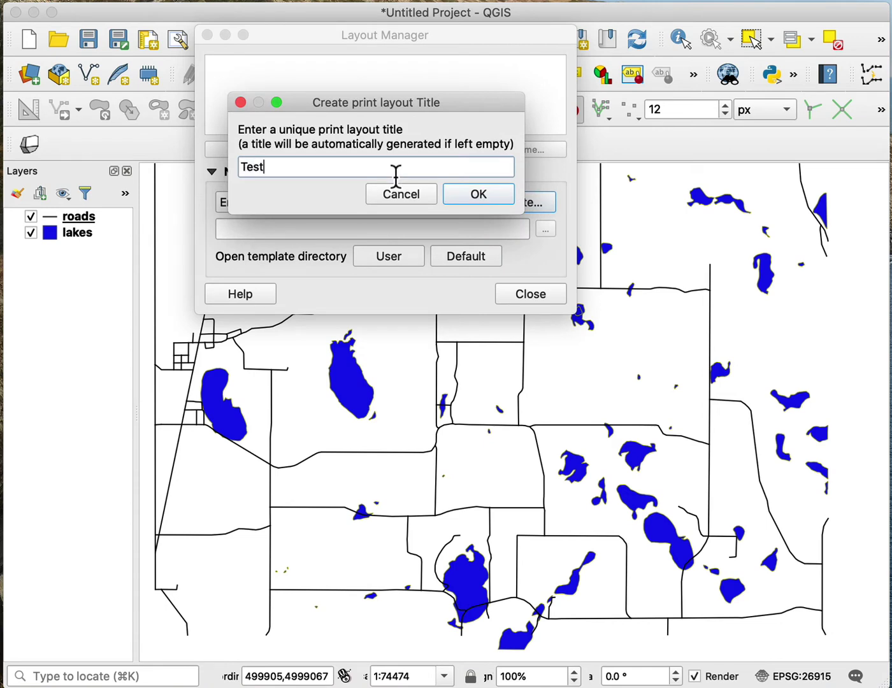
text(Test1)
click(482, 197)
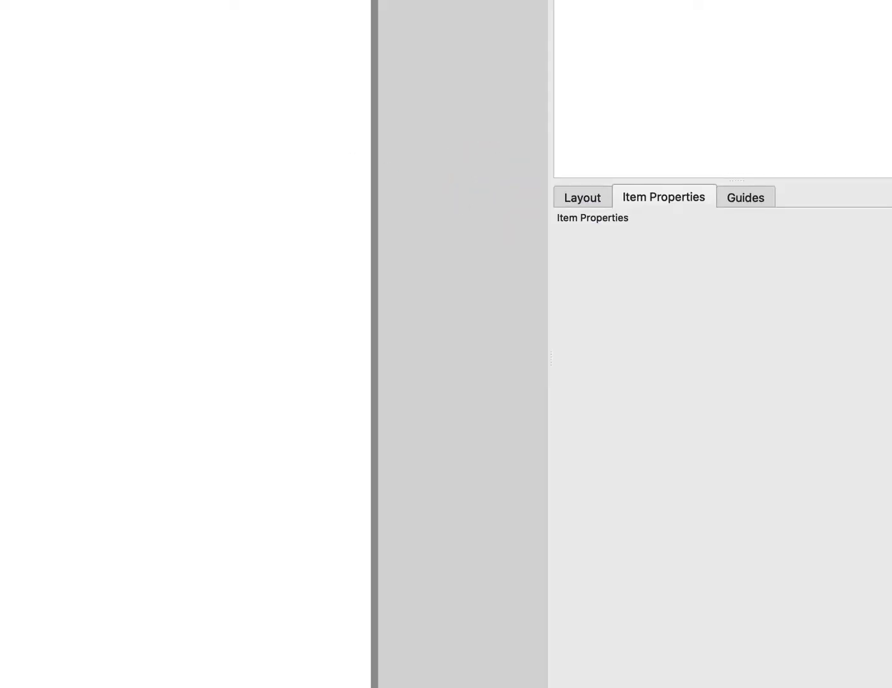
Step: Shrink the layout window, move it up and left, and zoom the page to about 51.6%
drag(4, 3, 83, 239)
drag(199, 234, 153, 47)
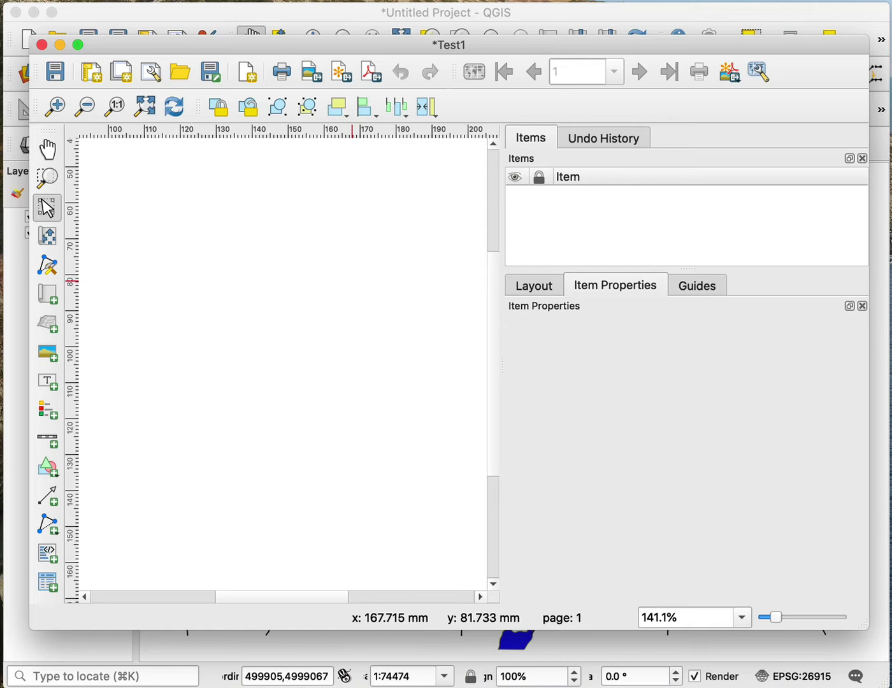
scroll(266, 359, down, 5)
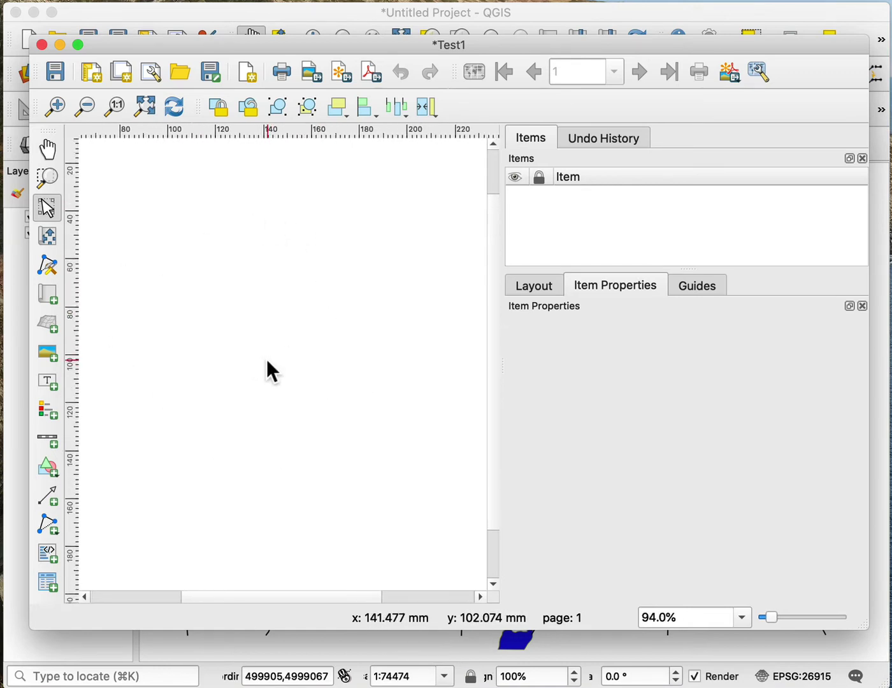
scroll(266, 359, up, 2)
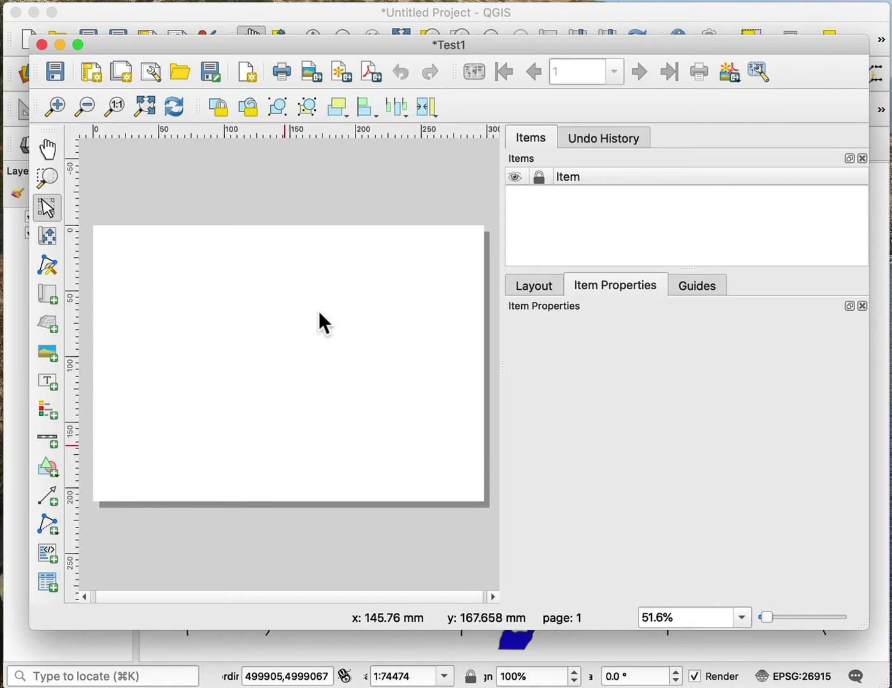
Step: Open the page properties and keep the page A4 landscape, 297 × 210 mm
right_click(264, 309)
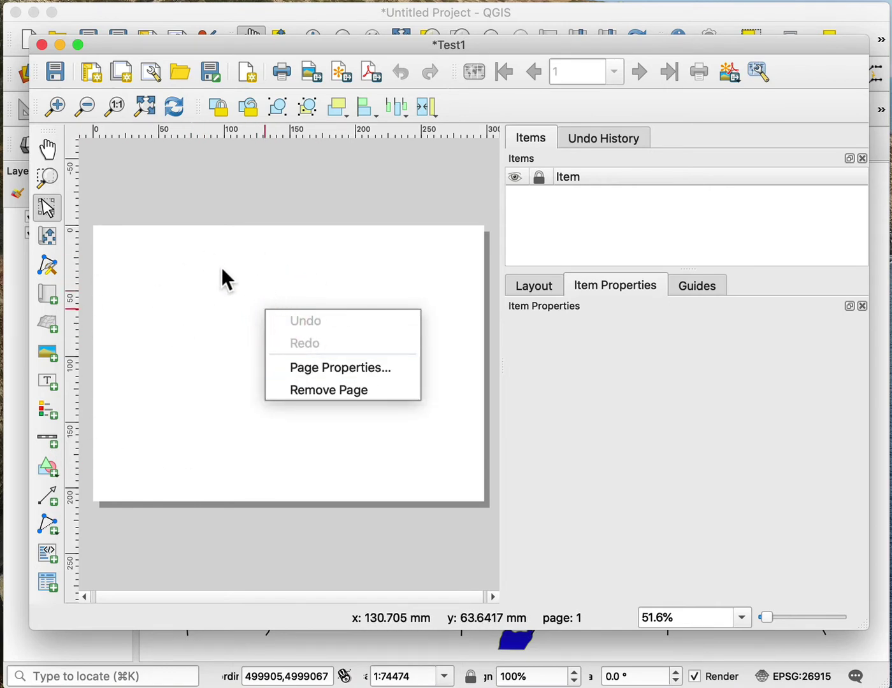
click(350, 362)
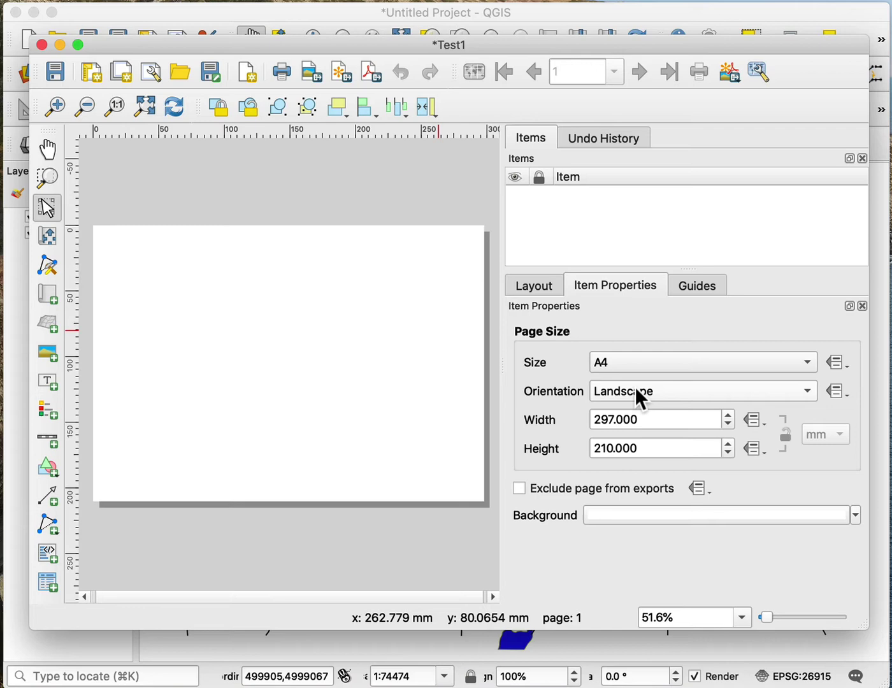
click(807, 391)
click(807, 391)
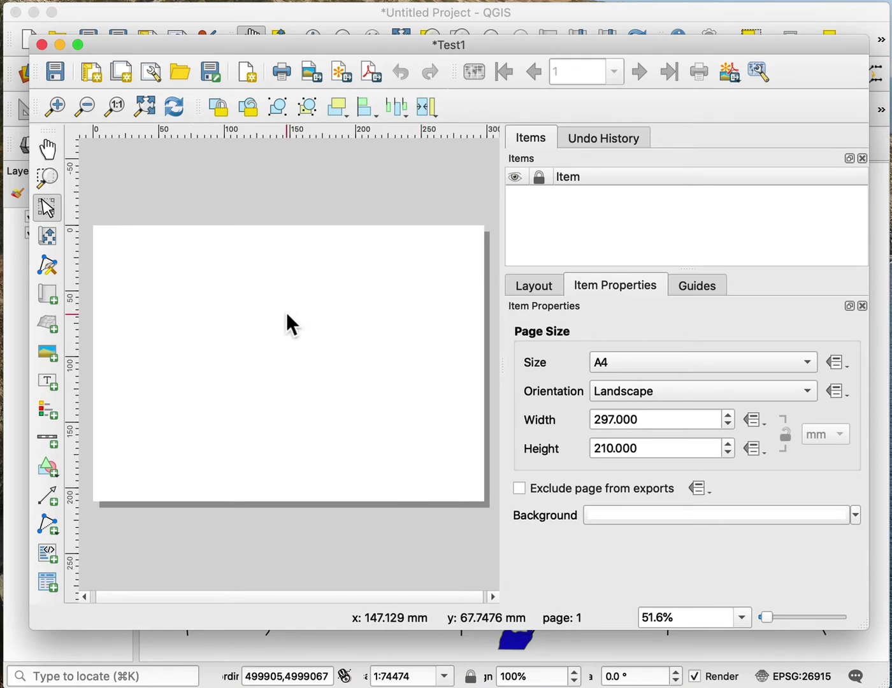
Step: Draw a map frame across most of the page's left and centre area
click(48, 298)
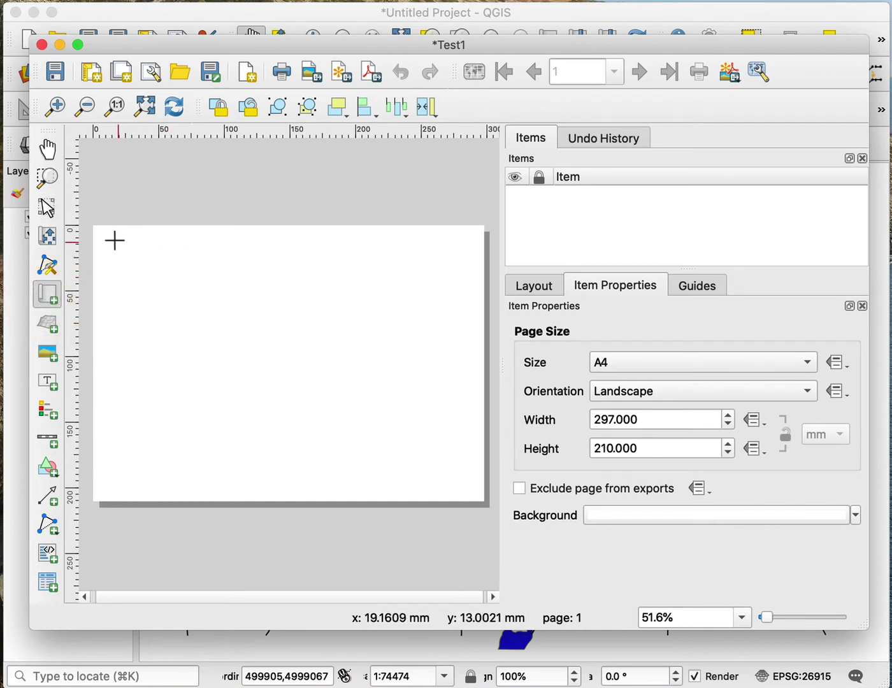
drag(107, 236, 412, 481)
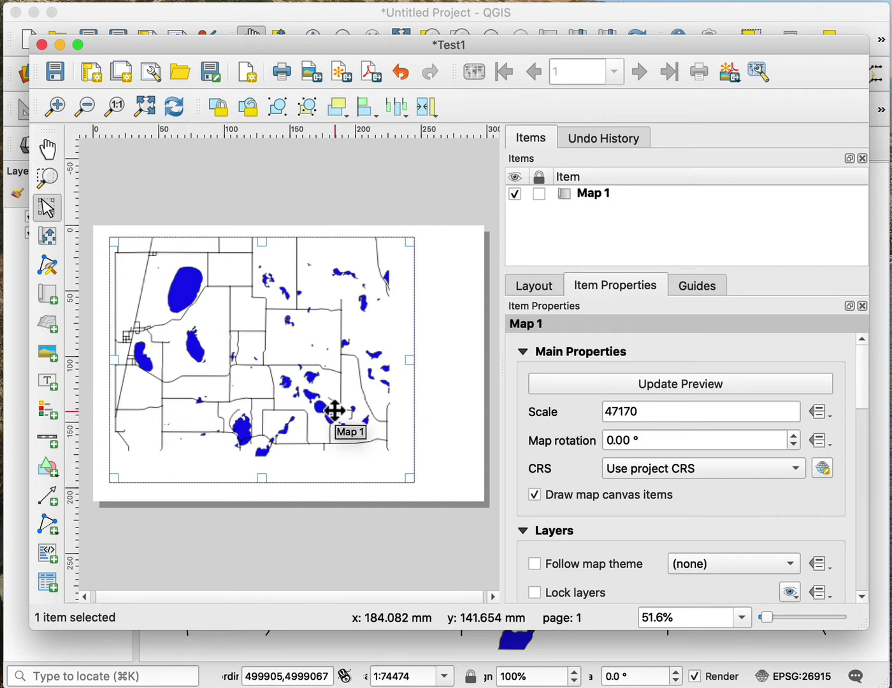
Step: Draw a label box at the page's top-right and replace 'Lorem ipsum' with 'My First Map'
click(48, 381)
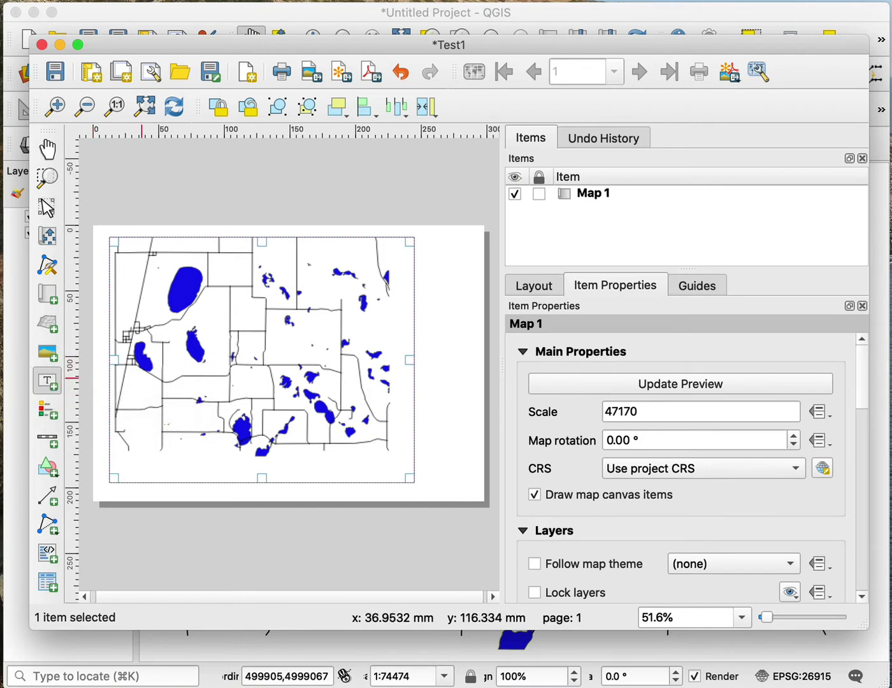
drag(428, 238, 476, 270)
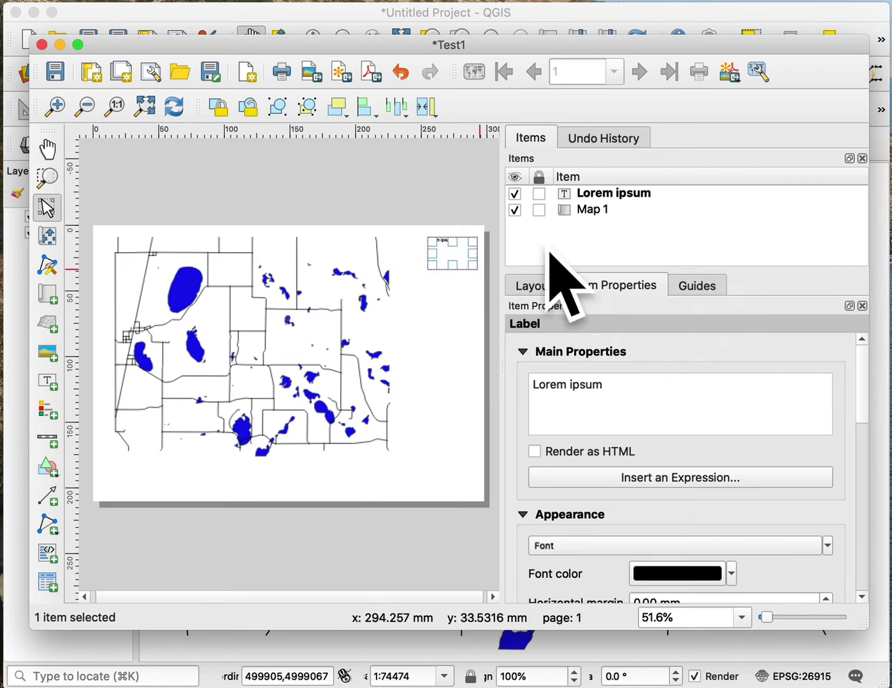
drag(604, 384, 523, 386)
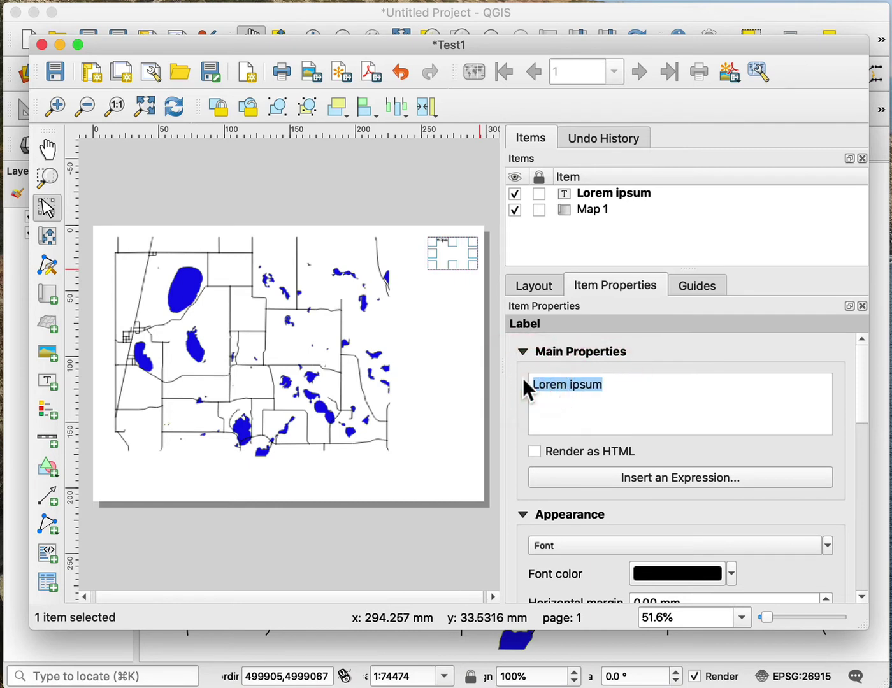
text(My First Map)
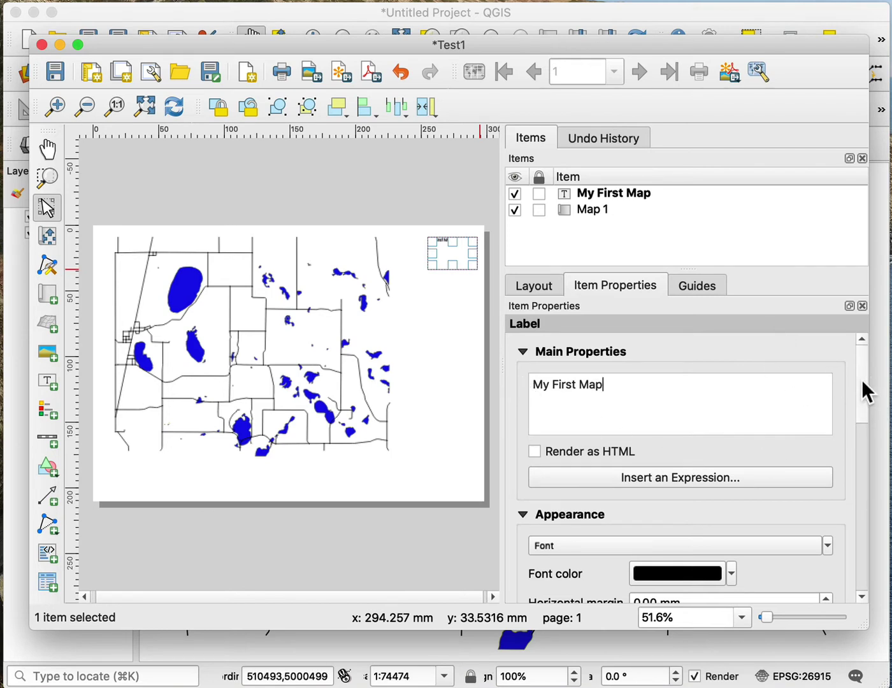
Step: Raise the title label's font size to 18
drag(862, 379, 862, 417)
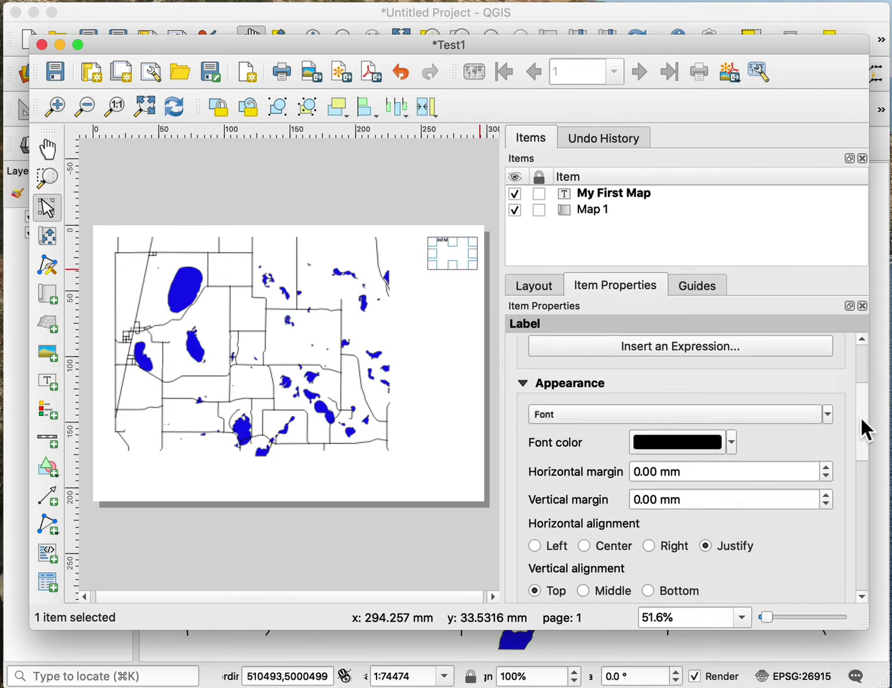
click(827, 415)
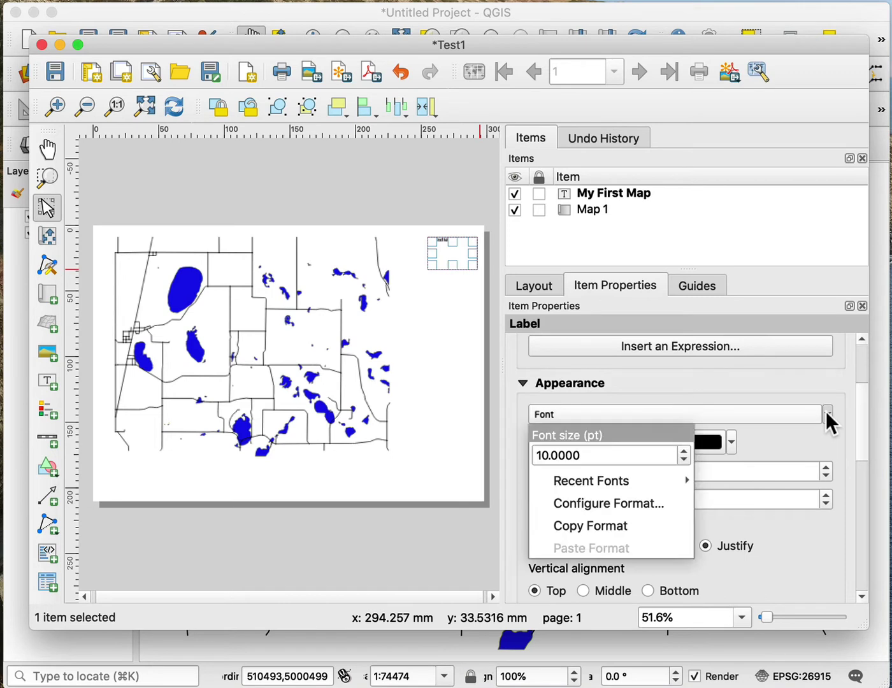
click(685, 450)
click(684, 451)
click(685, 451)
click(685, 450)
click(684, 450)
click(685, 450)
click(685, 451)
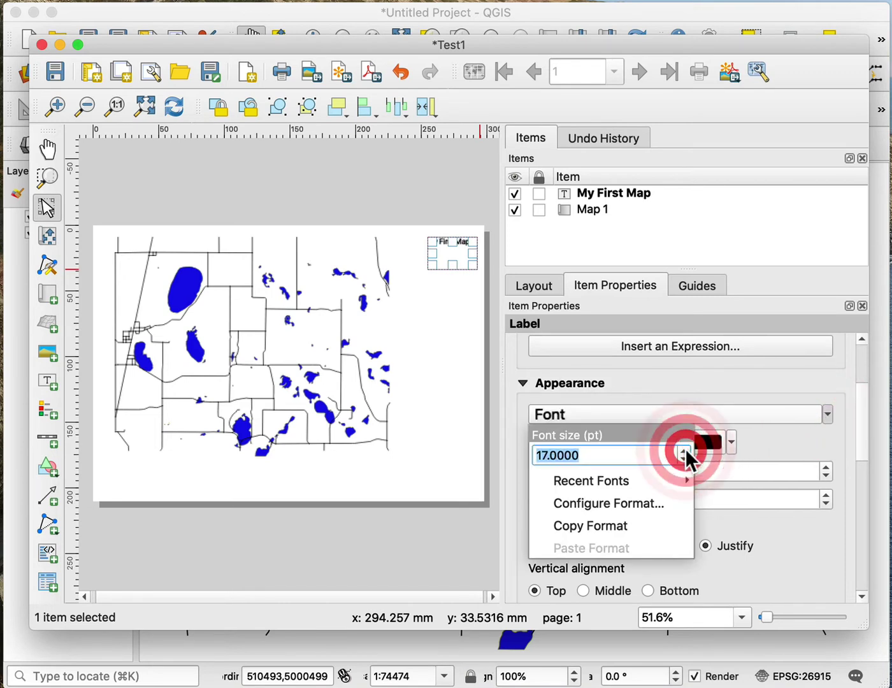
click(684, 450)
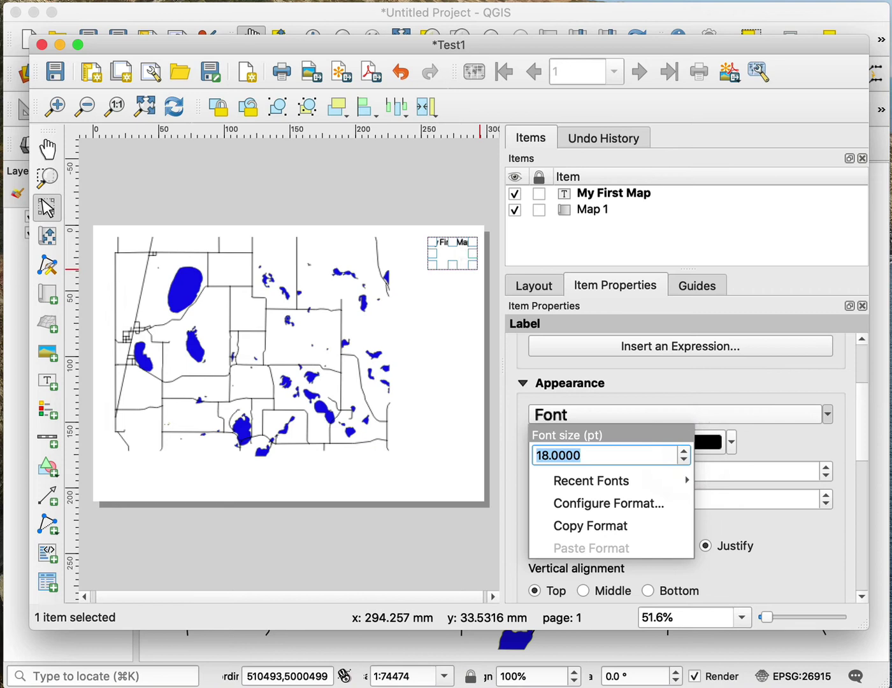
click(691, 388)
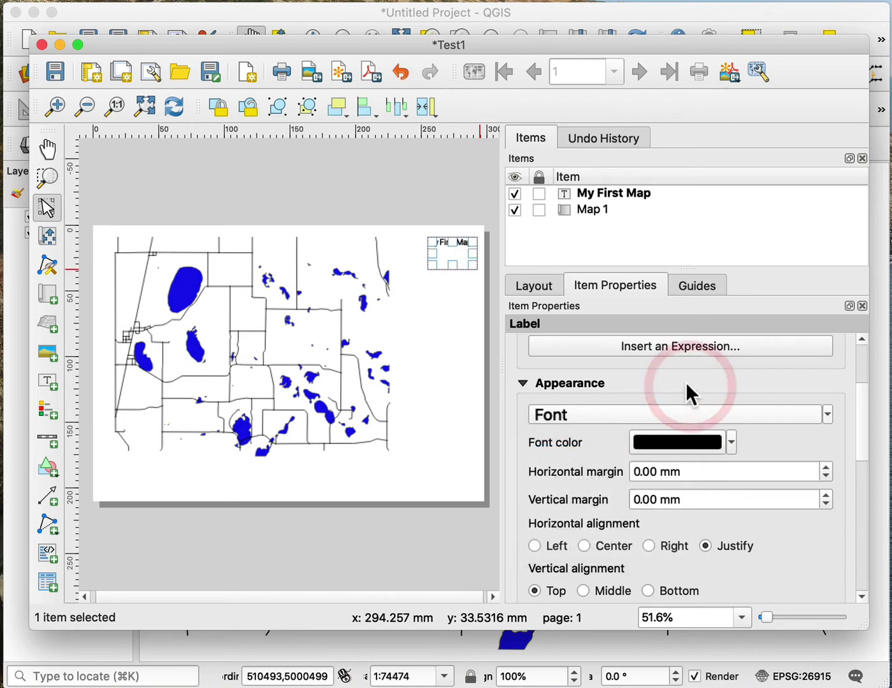
Step: Set the label's vertical margin to -2.00 mm and shift it slightly left
scroll(679, 489, down, 2)
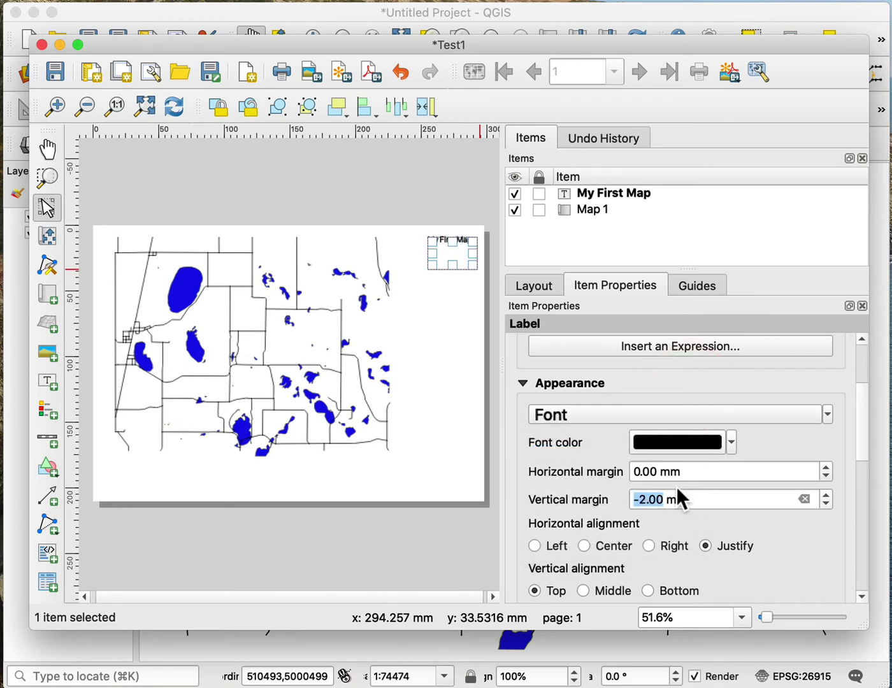
drag(864, 405, 867, 379)
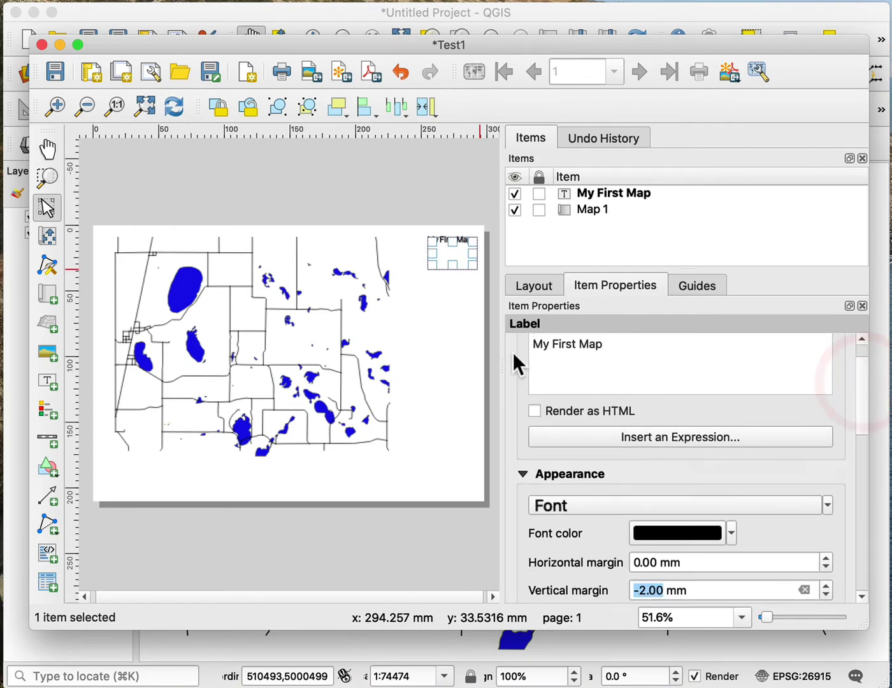
click(446, 337)
drag(449, 240, 429, 280)
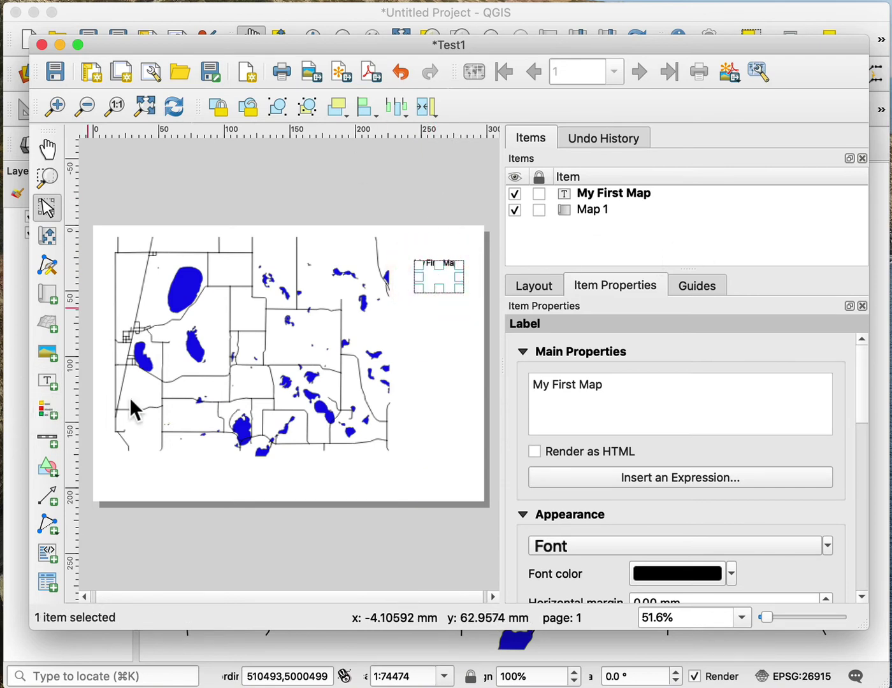
Step: Draw a legend below the title and rename its Roads entry to 'Hugo Roads'
click(439, 373)
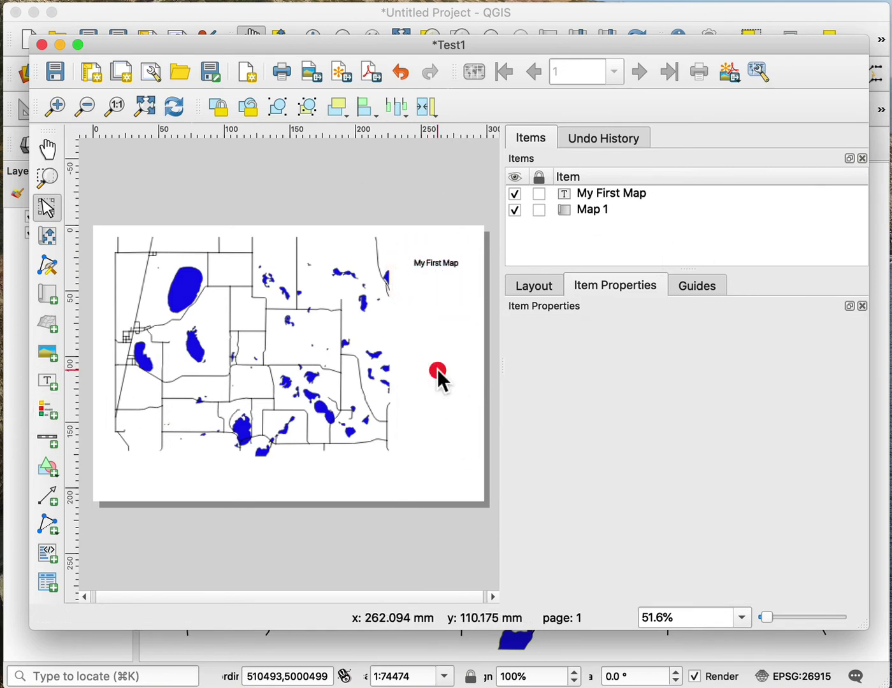
click(47, 412)
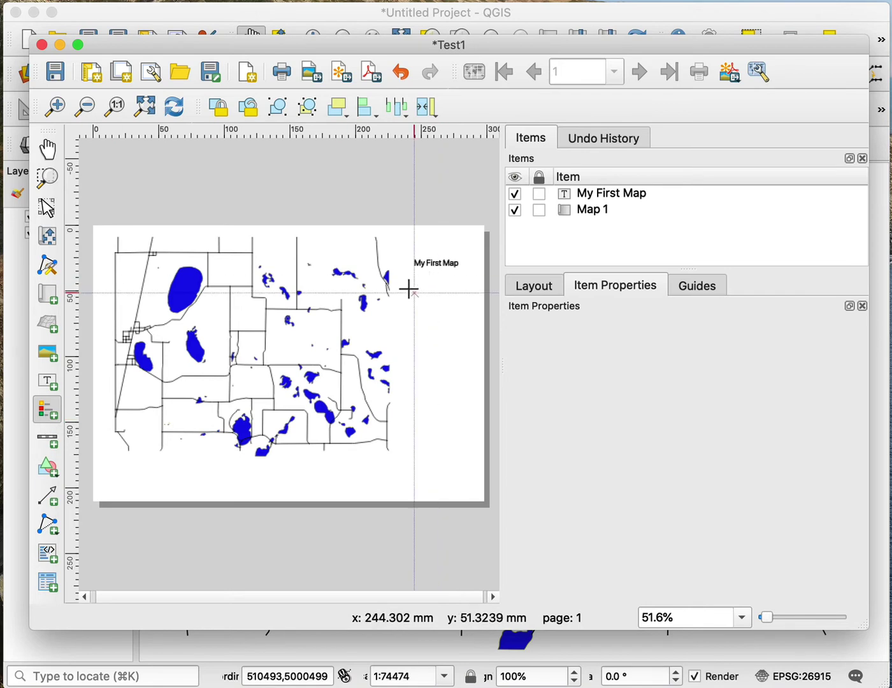
drag(415, 278, 471, 355)
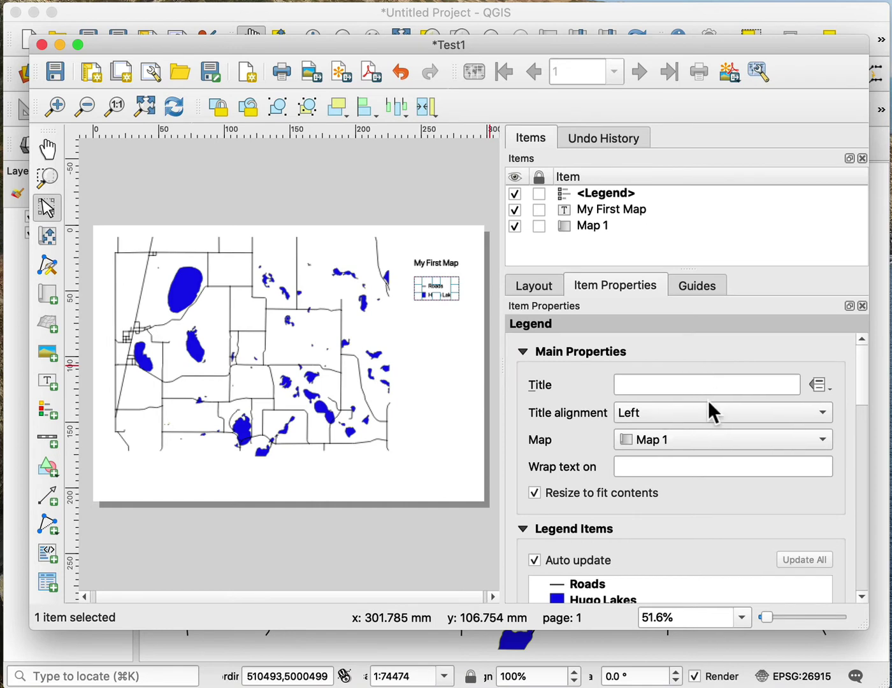
scroll(708, 486, down, 3)
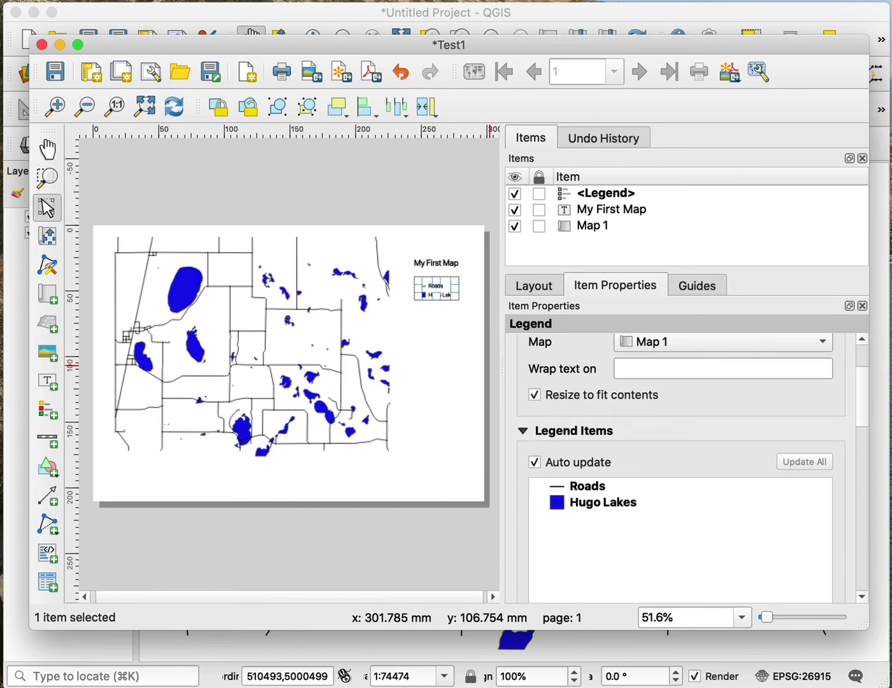
click(594, 487)
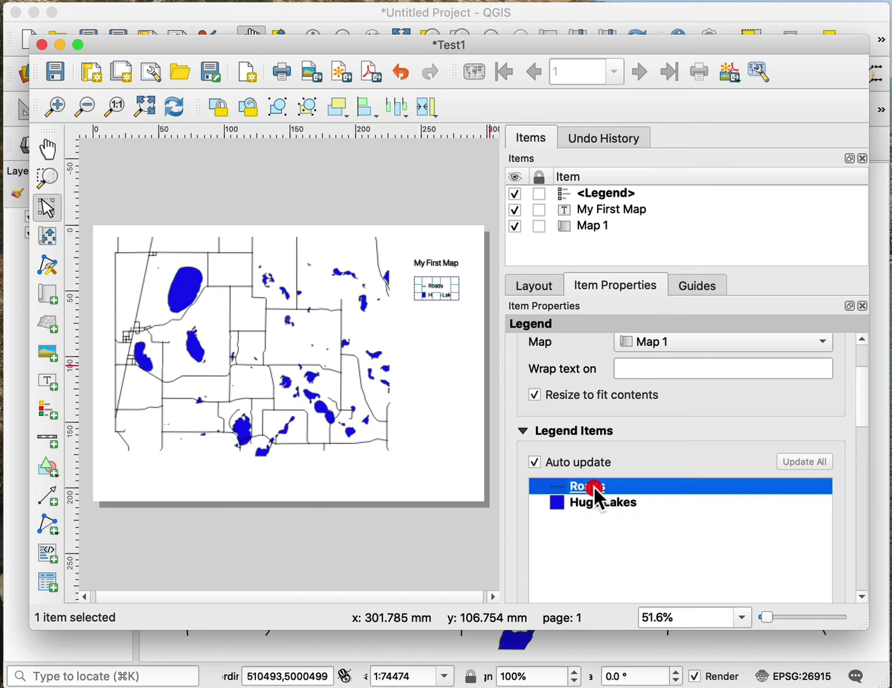
double_click(592, 487)
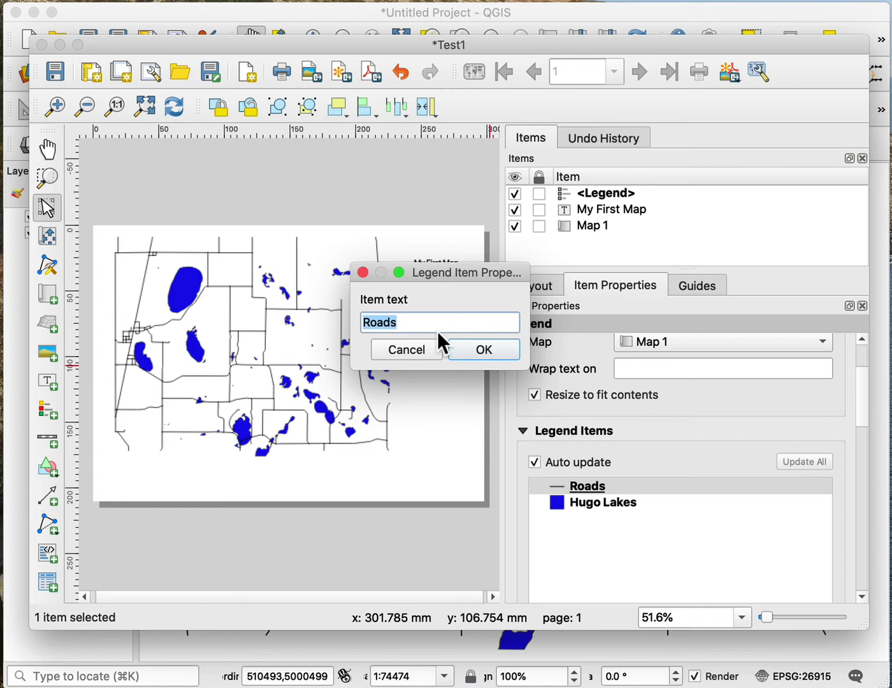
text(Hugo Roa)
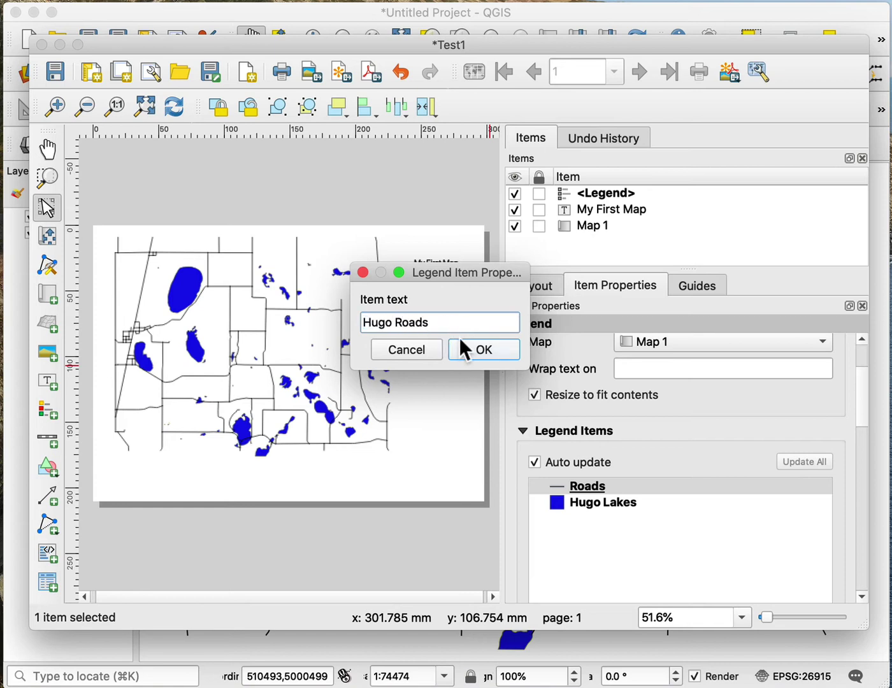
click(478, 351)
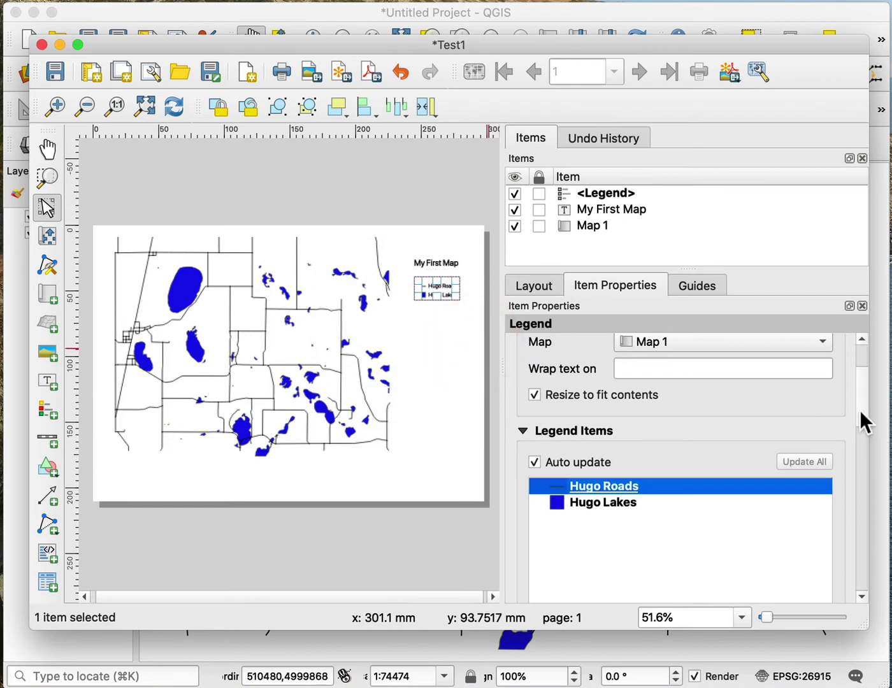
Step: Set the legend's item font size to 18
drag(860, 418, 865, 480)
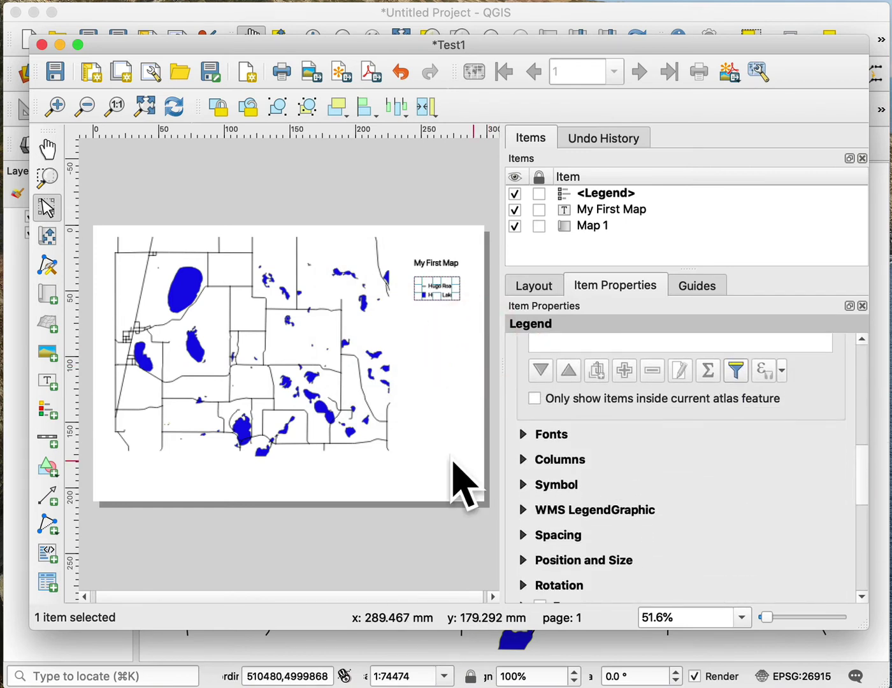
click(524, 435)
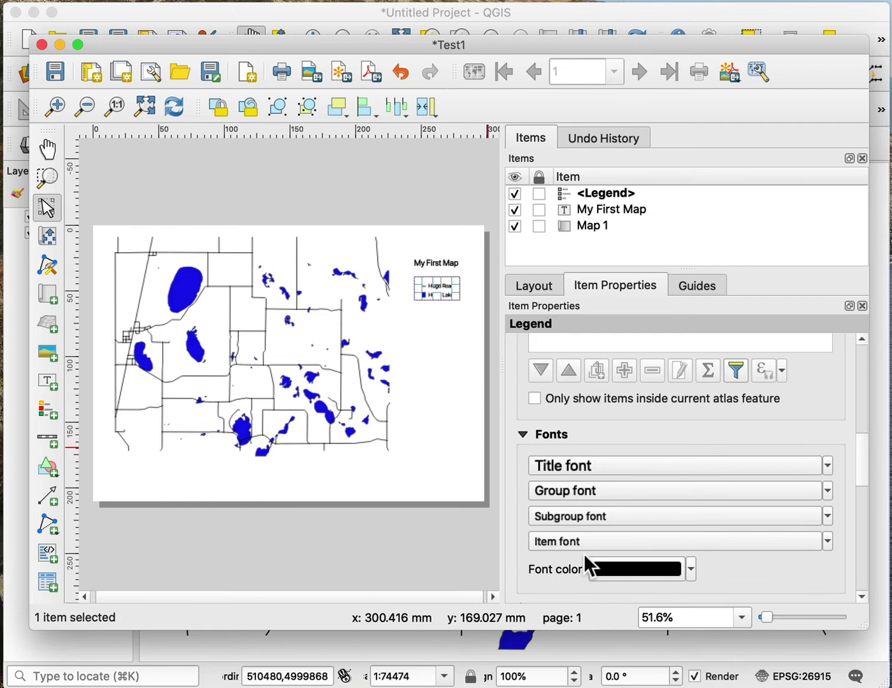
click(582, 542)
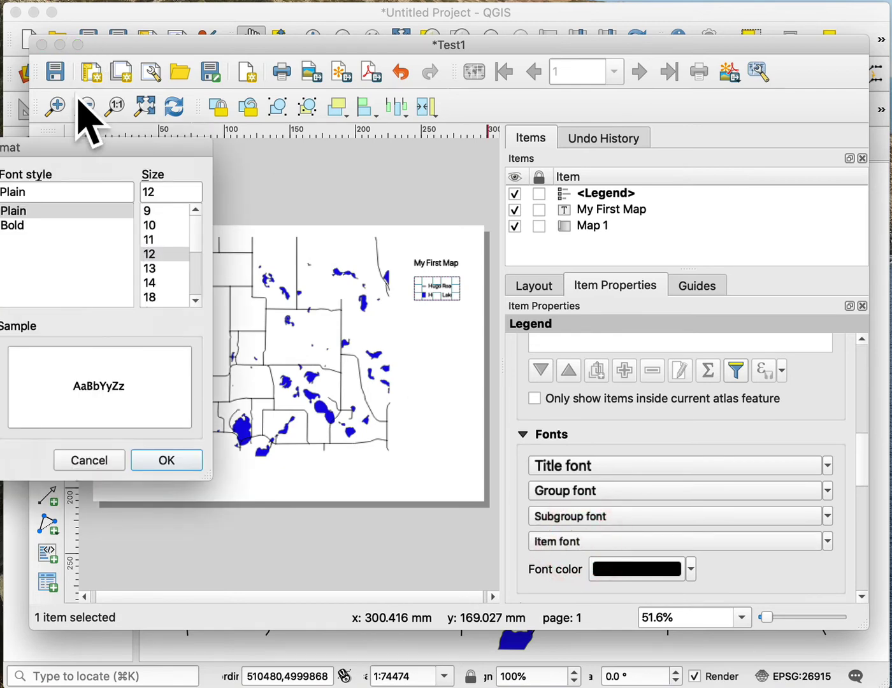
drag(66, 146, 386, 163)
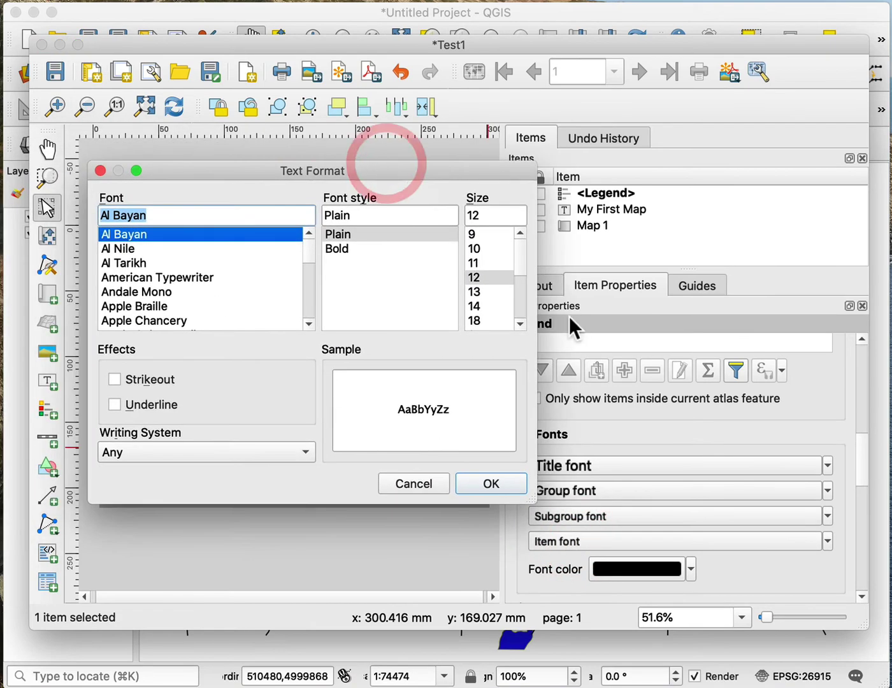
click(485, 320)
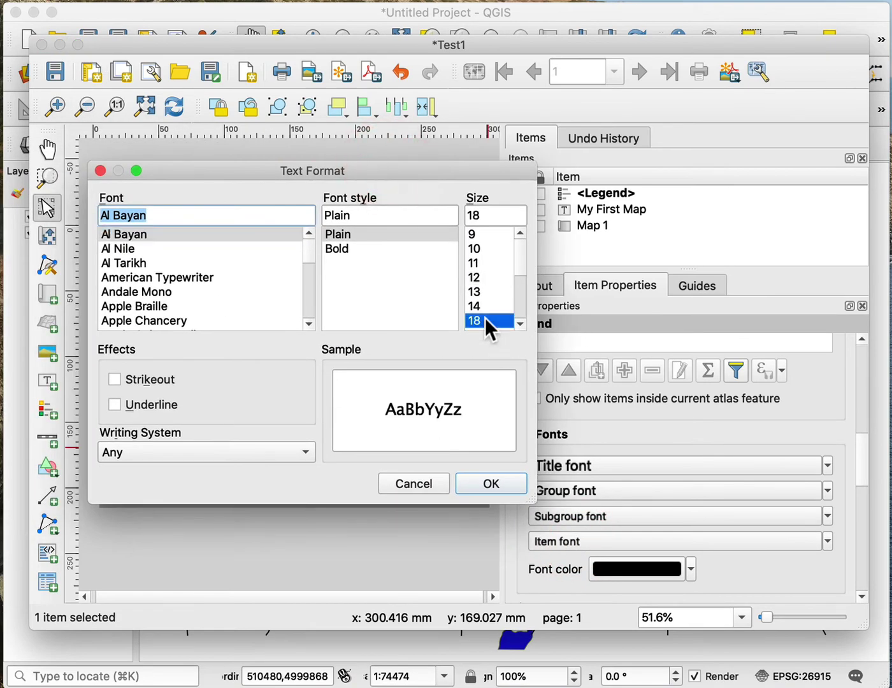
click(494, 482)
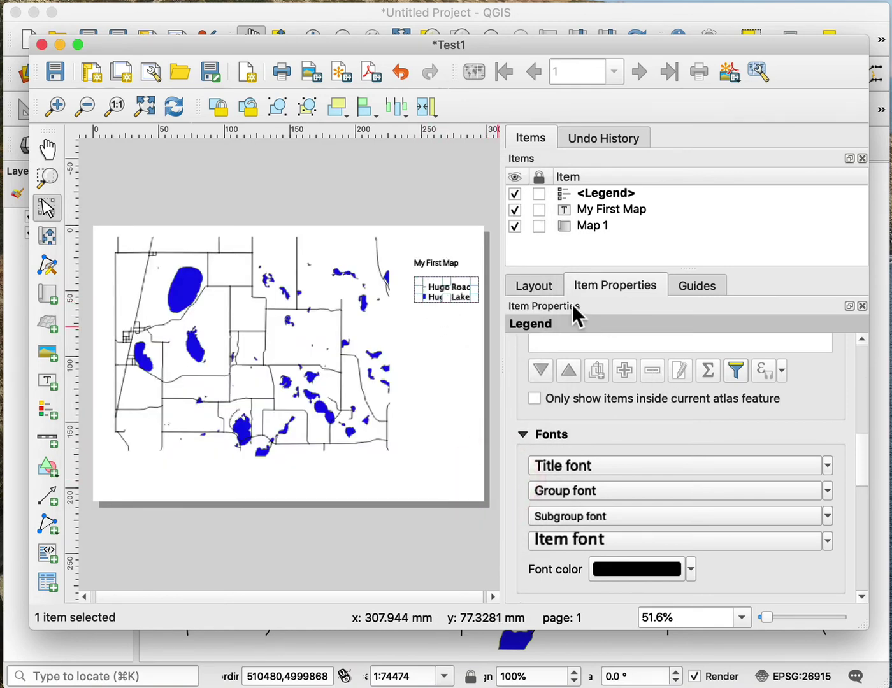
click(447, 341)
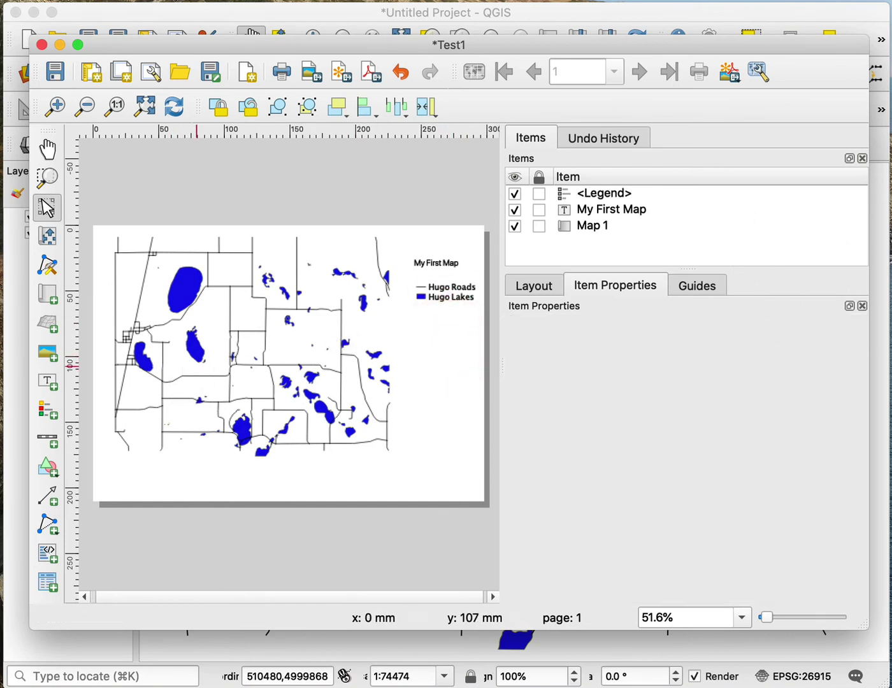
Step: Draw a scale bar box below the legend and trim its height
click(49, 441)
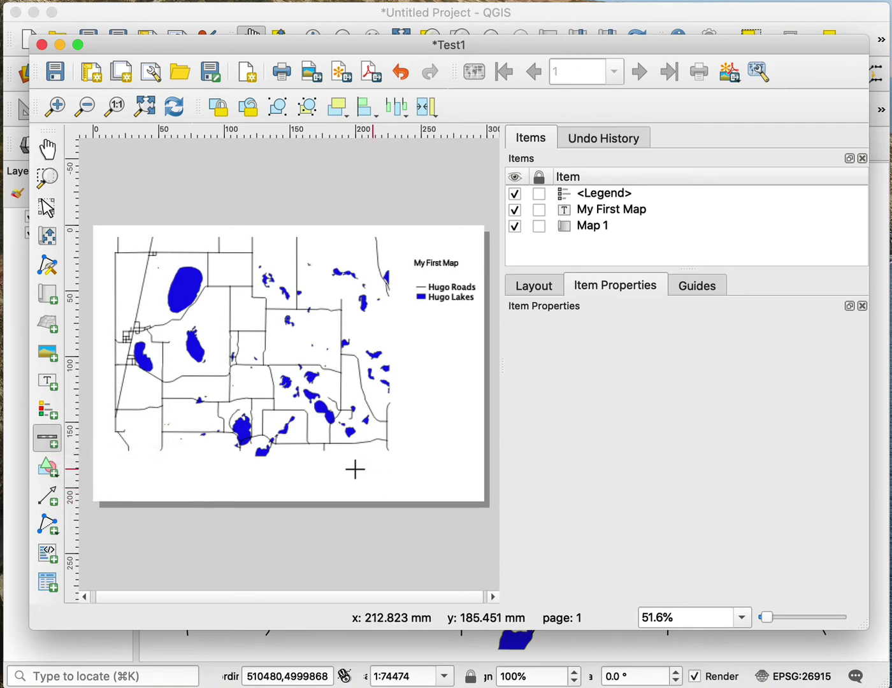
drag(414, 401, 478, 410)
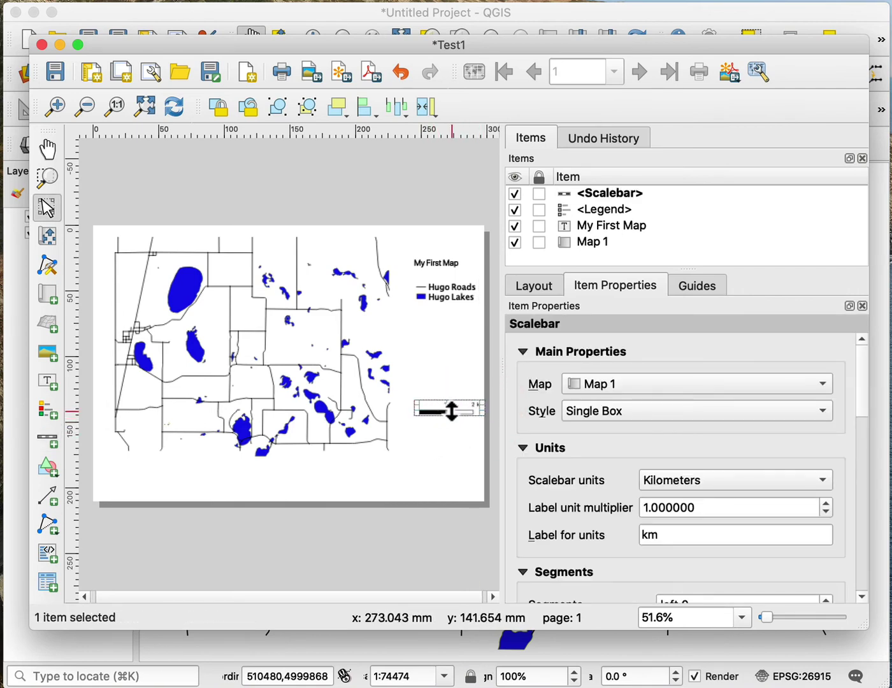
drag(449, 403, 443, 396)
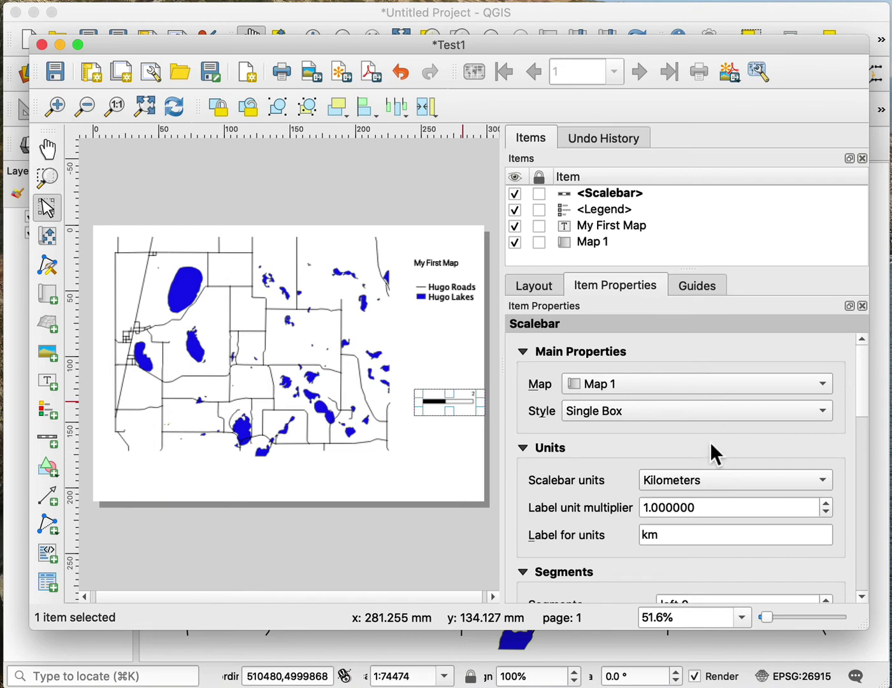
Step: Set the scale bar to kilometres labelled km, 0 left and 2 right segments, 6 mm height
scroll(680, 439, down, 3)
click(681, 441)
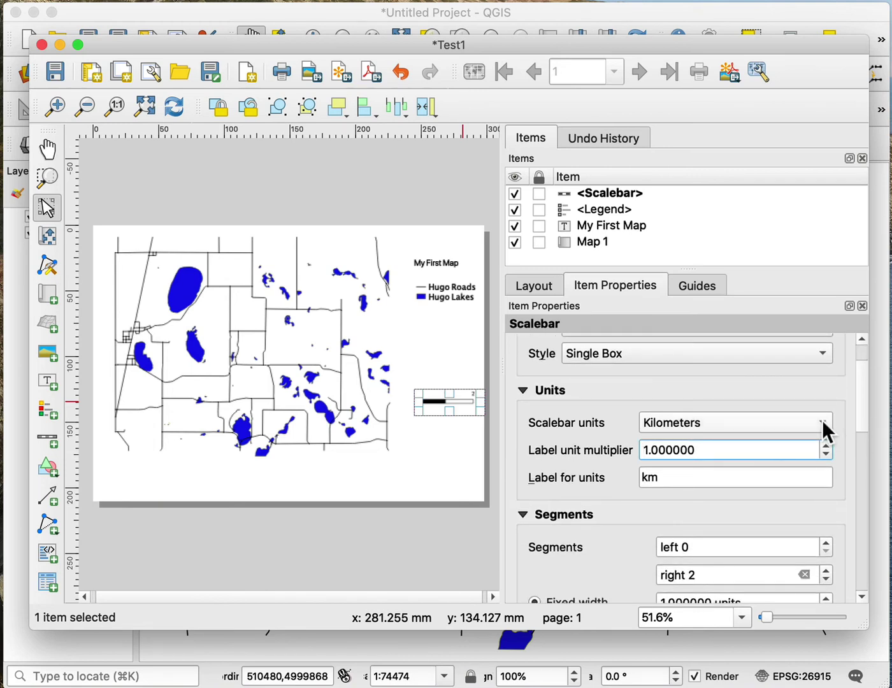
scroll(767, 503, down, 4)
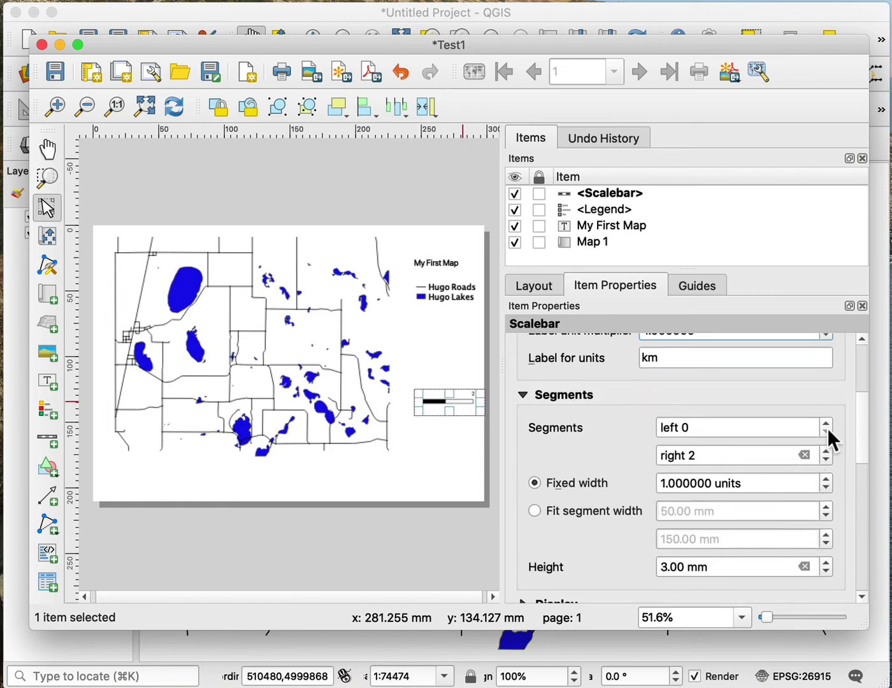
click(827, 450)
click(825, 459)
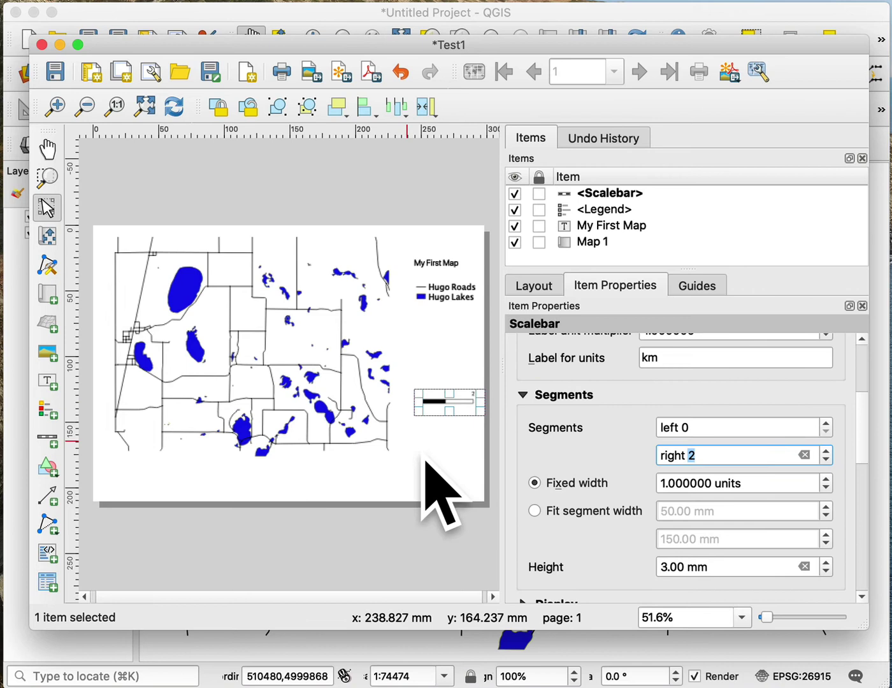
click(827, 562)
click(827, 562)
click(827, 562)
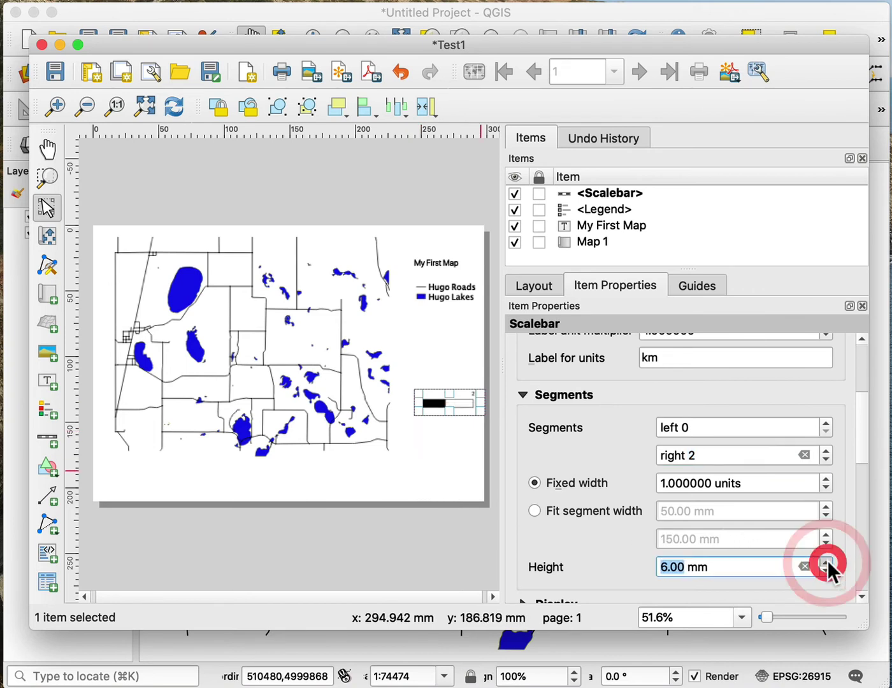
scroll(545, 436, up, 3)
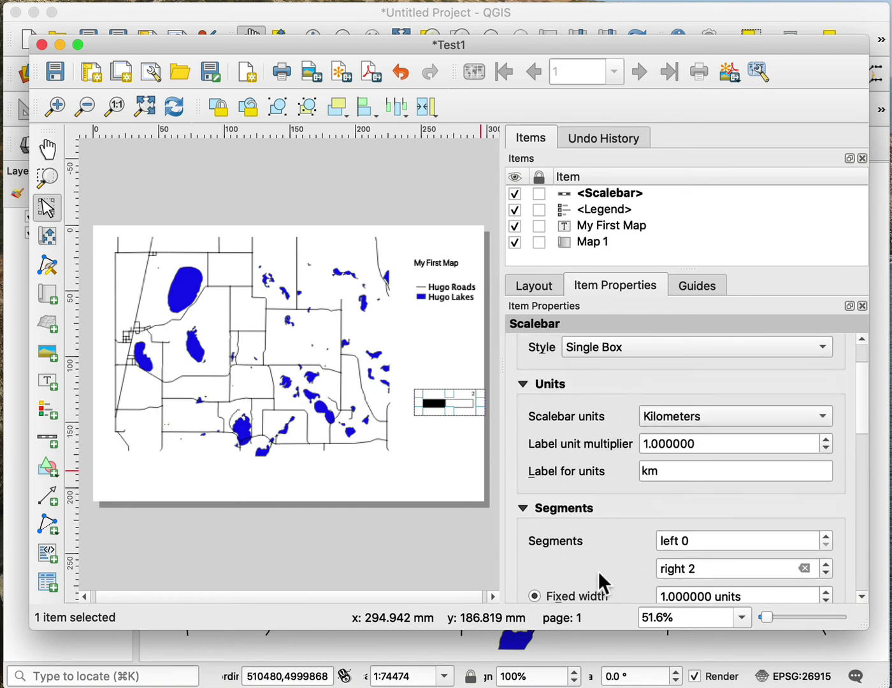
click(682, 541)
drag(861, 424, 868, 492)
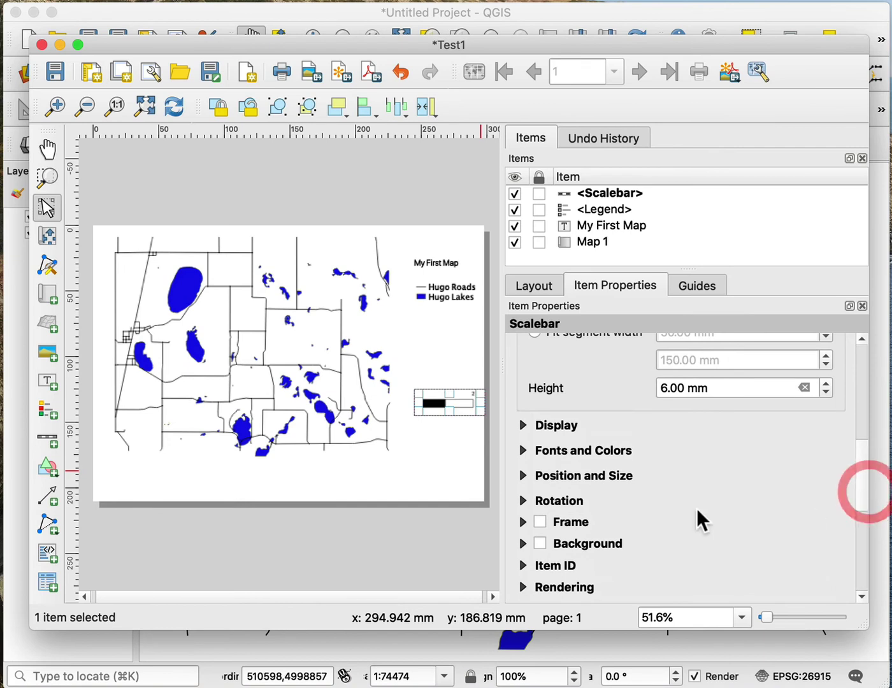
Step: Raise the scale bar's label font size to 18 points
click(522, 450)
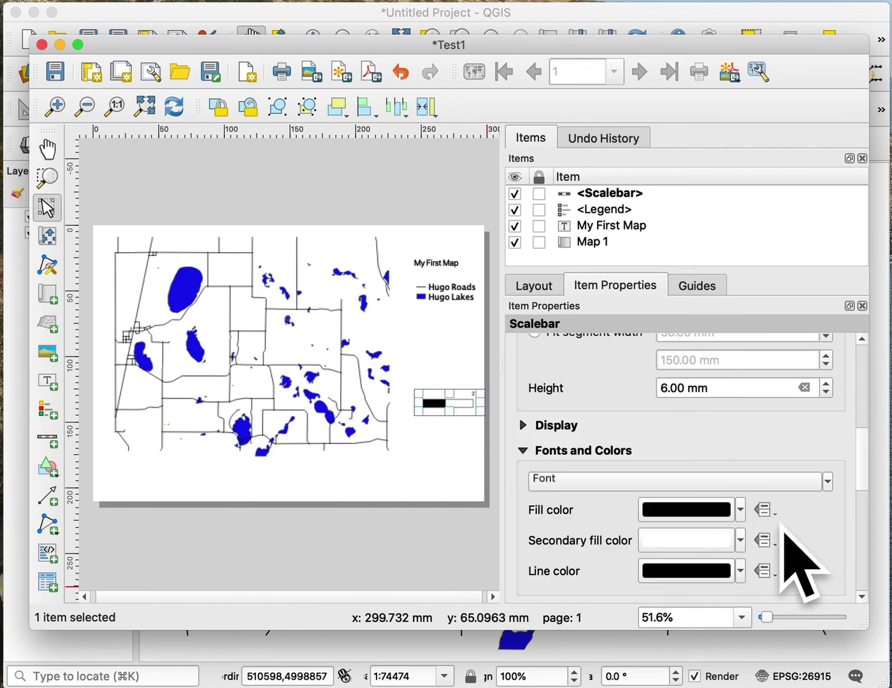
click(827, 480)
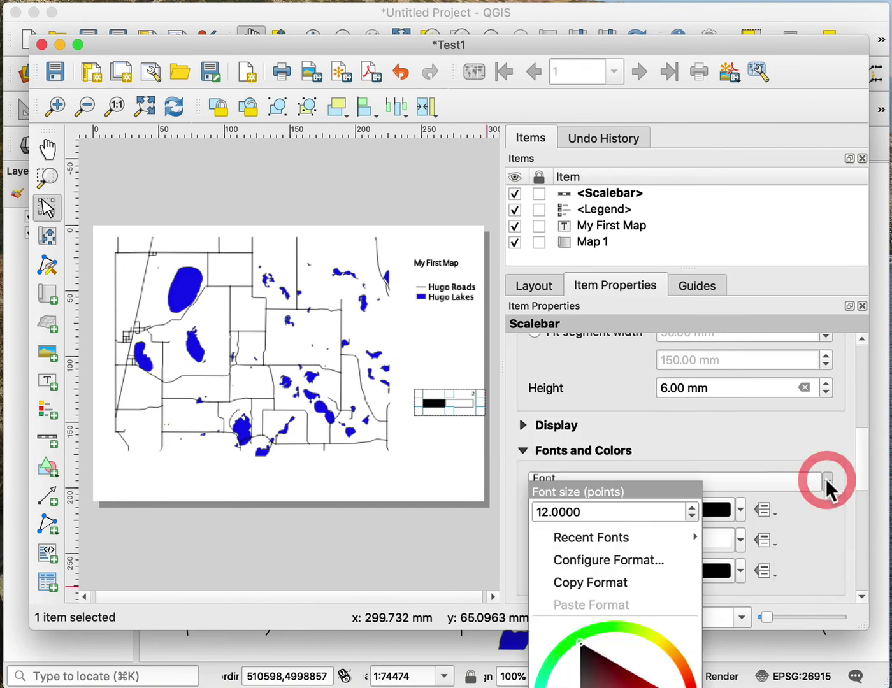
click(687, 505)
click(688, 505)
click(688, 506)
click(687, 505)
click(687, 505)
click(688, 506)
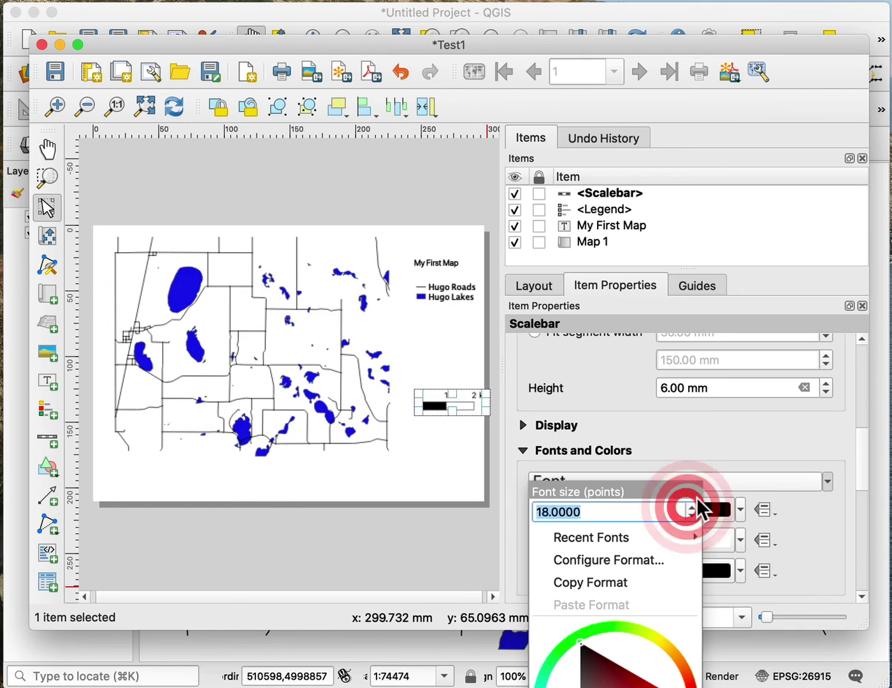
click(460, 399)
Step: Nudge the scale bar slightly left and down on the page
scroll(449, 402, up, 1)
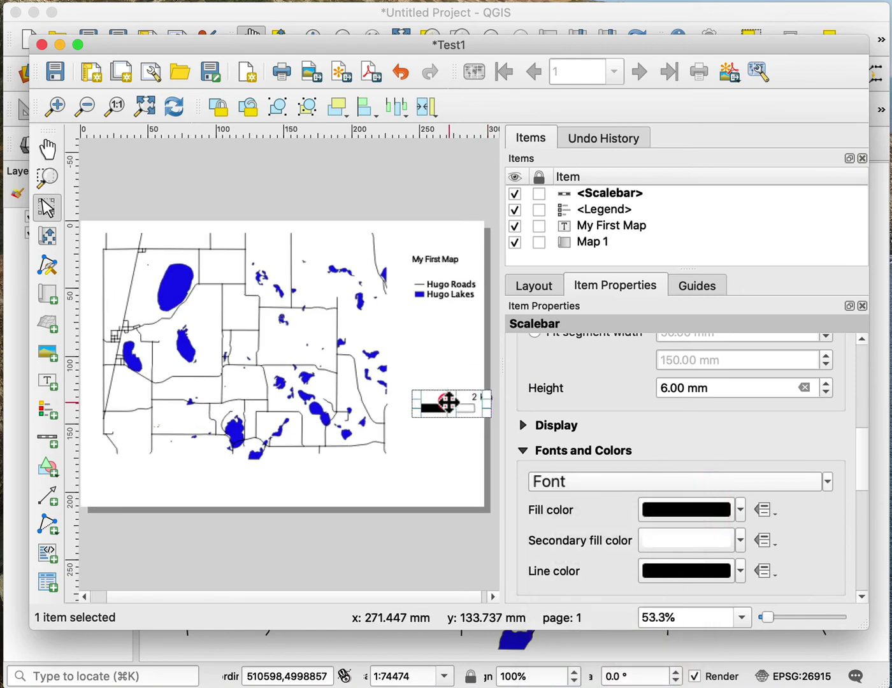
click(452, 451)
drag(456, 405, 434, 414)
scroll(431, 413, up, 1)
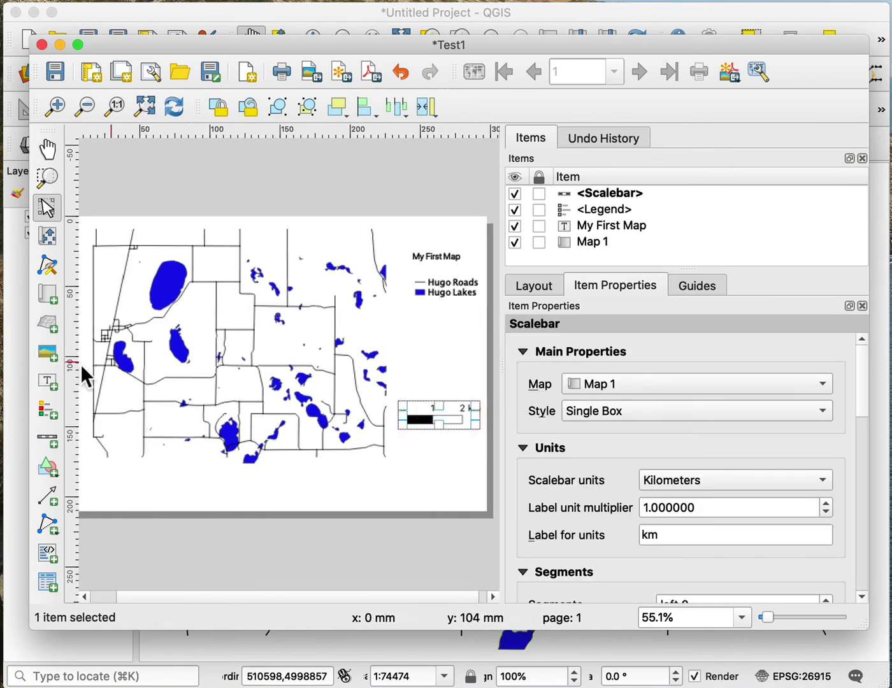
Step: Draw a picture frame right of the map, above the scale bar, and open the SVG gallery
click(50, 350)
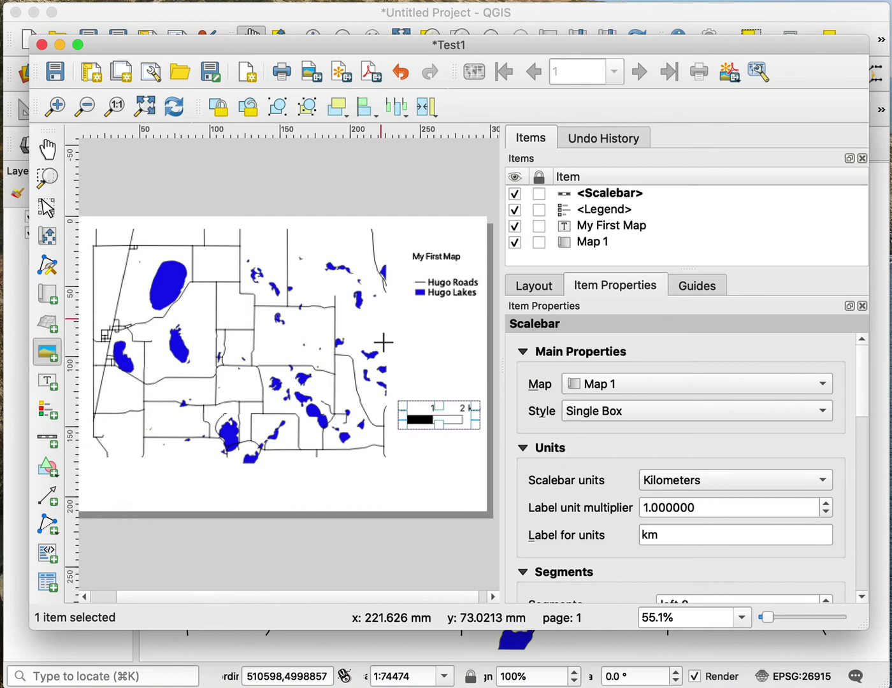
drag(407, 328, 466, 381)
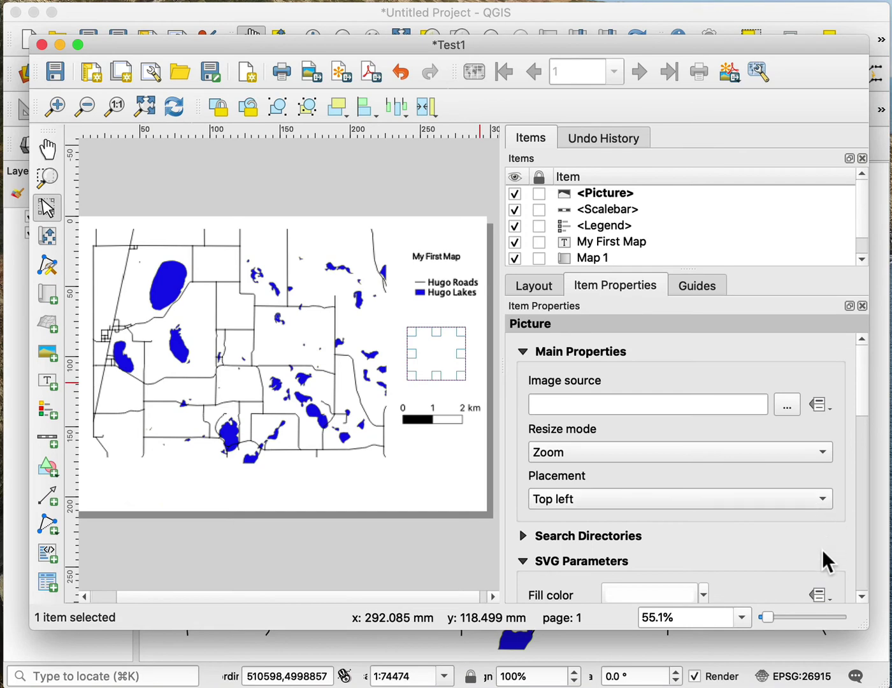
scroll(822, 549, down, 3)
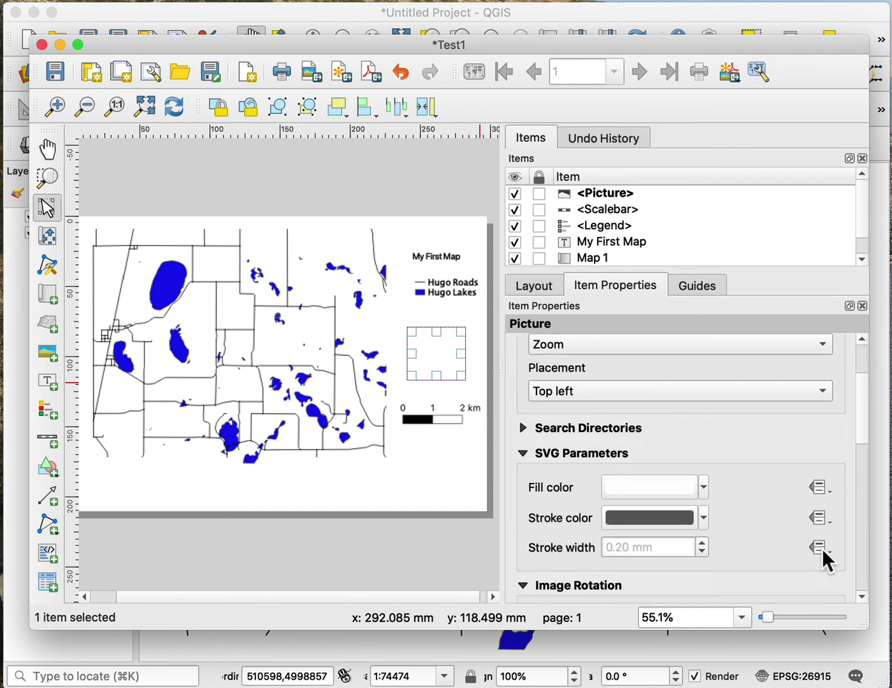
click(524, 435)
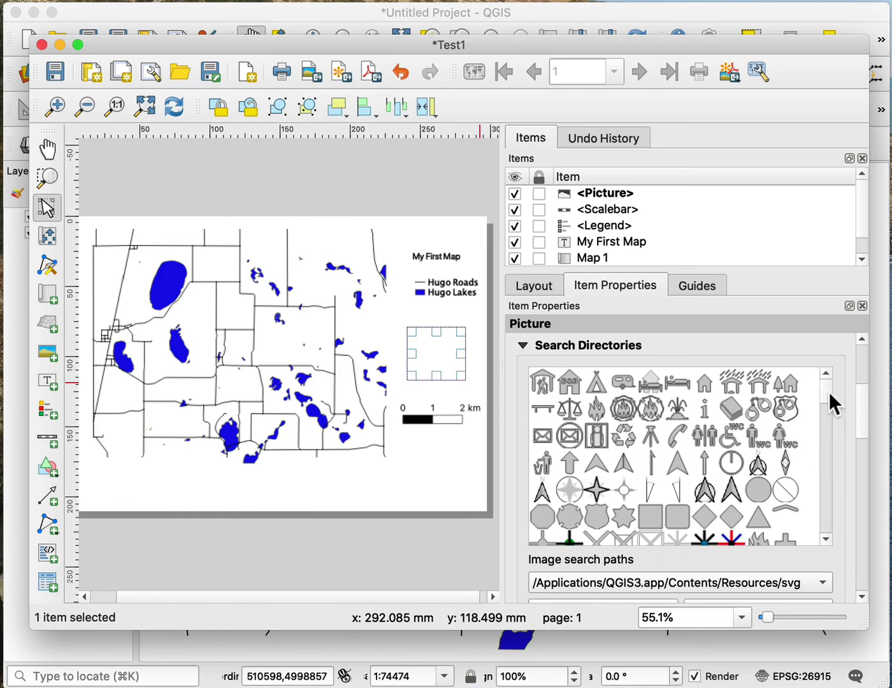
mouse_move(829, 392)
mouse_down()
mouse_move(827, 436)
mouse_move(825, 394)
mouse_up()
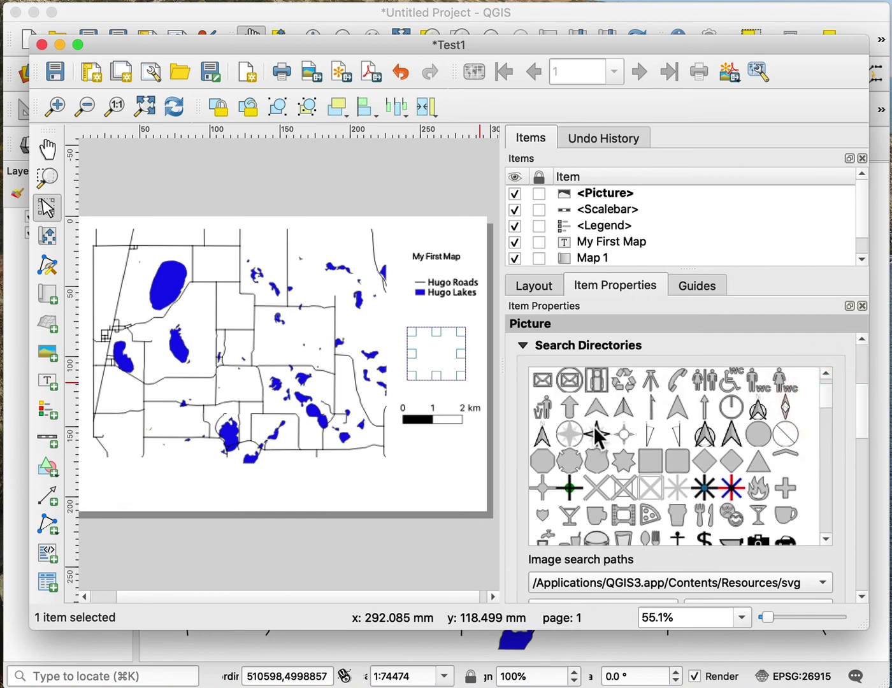
Step: Choose the circle-and-arrows compass SVG as the north arrow image
click(570, 436)
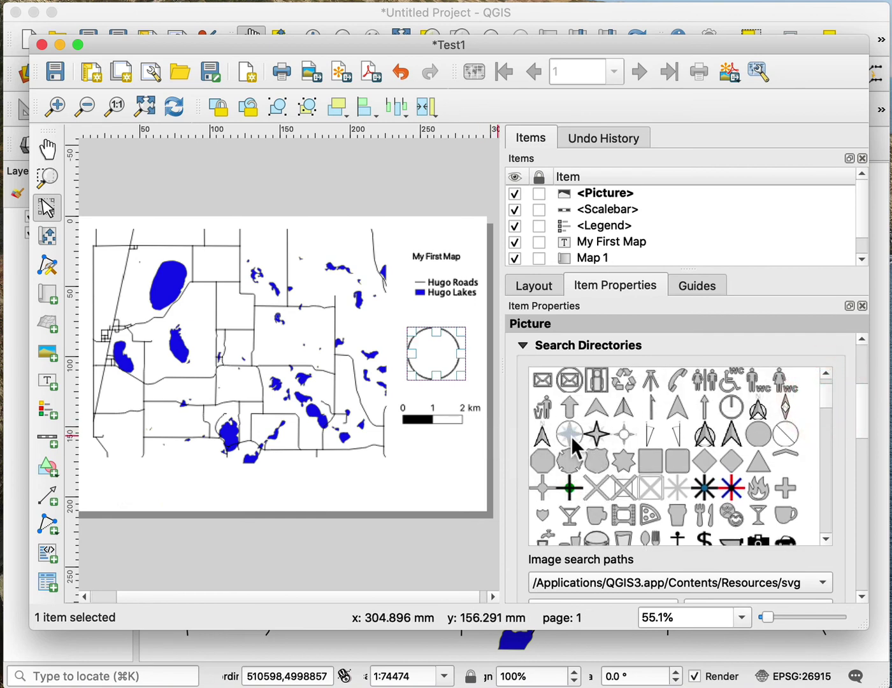
click(571, 436)
click(595, 435)
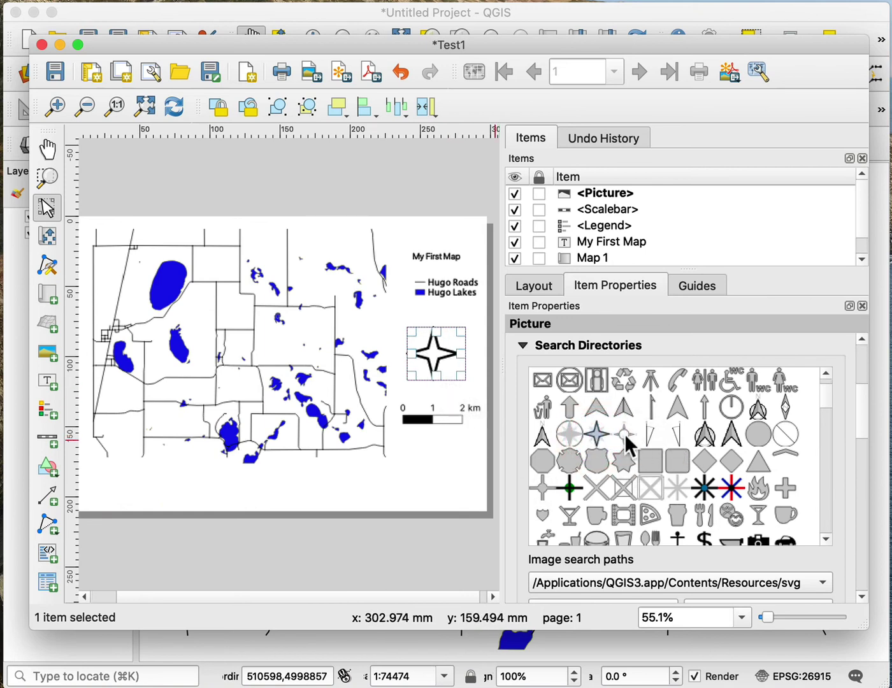
click(625, 436)
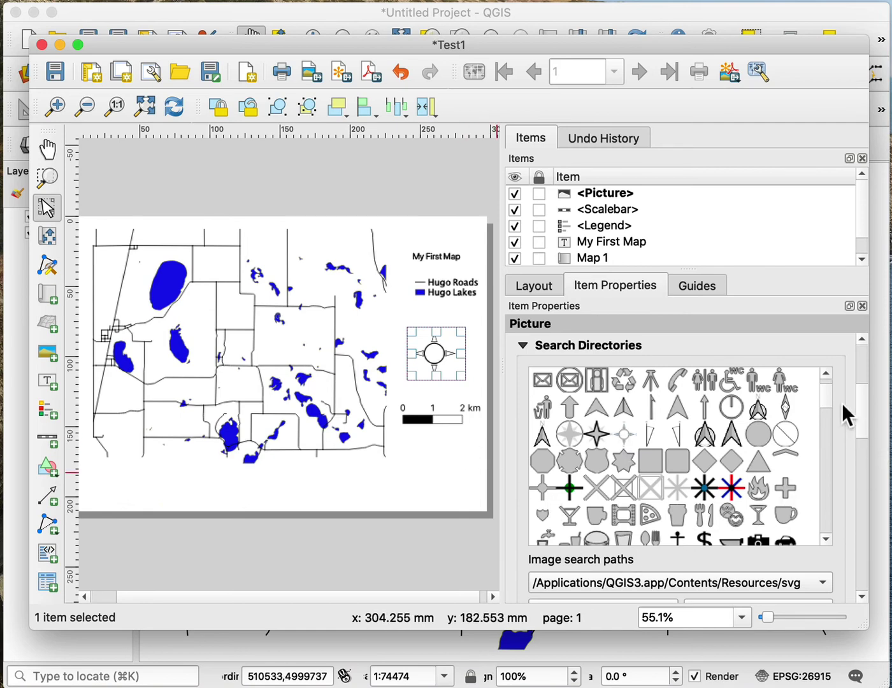
Step: Set the compass north arrow's SVG fill colour to black so its N, E, S, W arrows look solid
drag(822, 392, 866, 465)
click(703, 424)
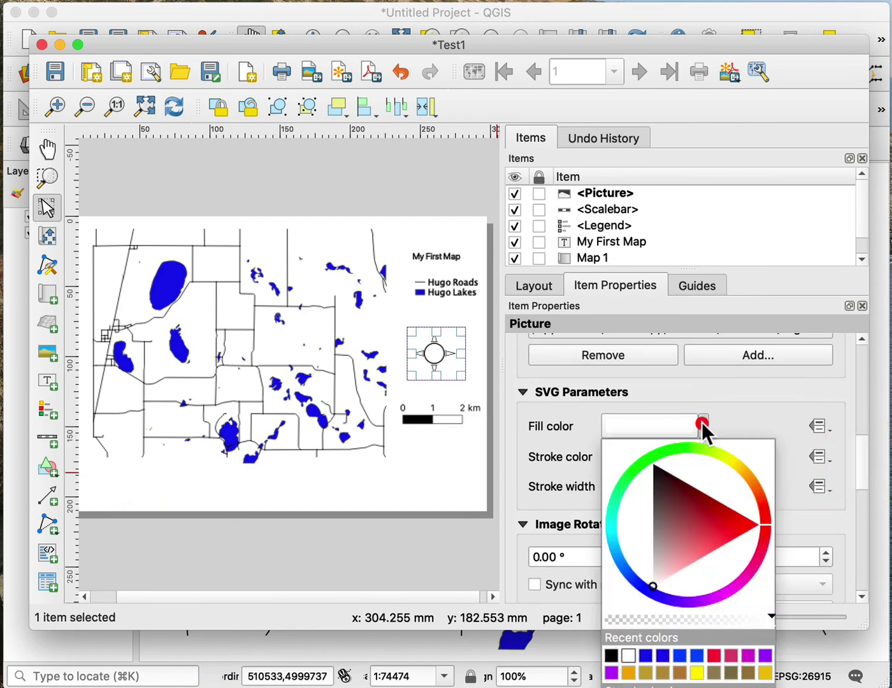
click(613, 657)
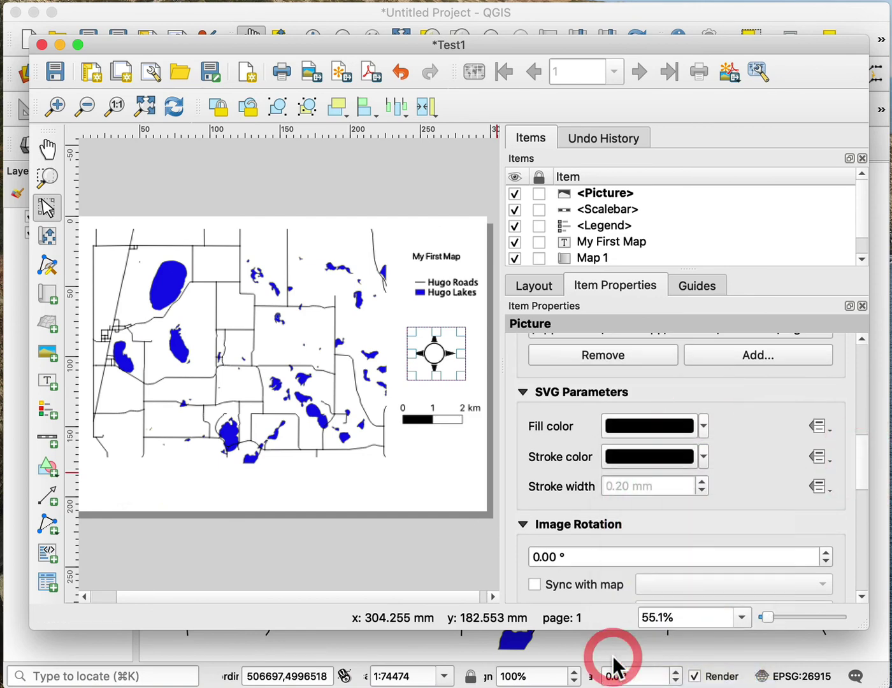
click(442, 469)
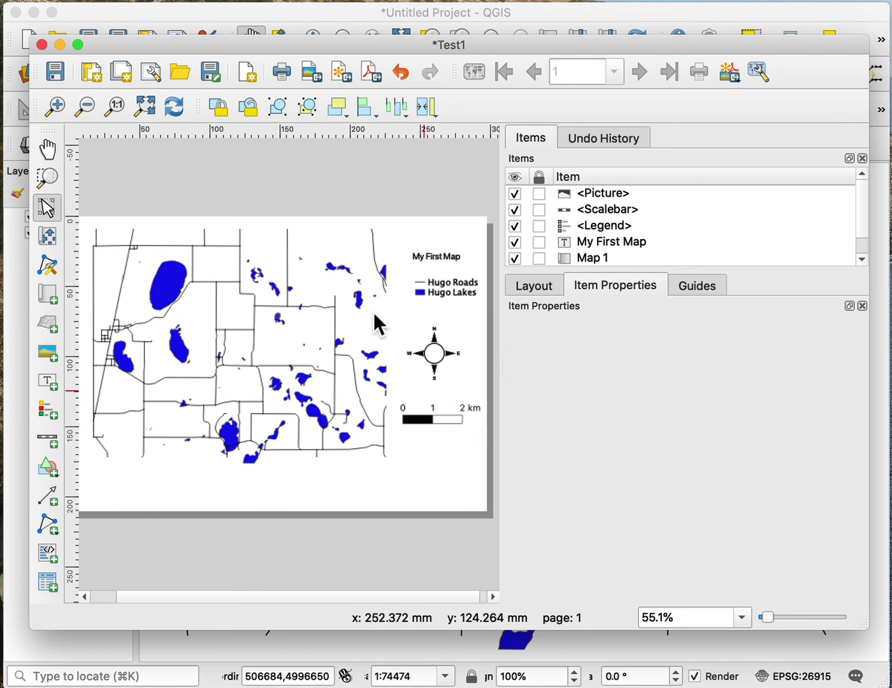
click(367, 74)
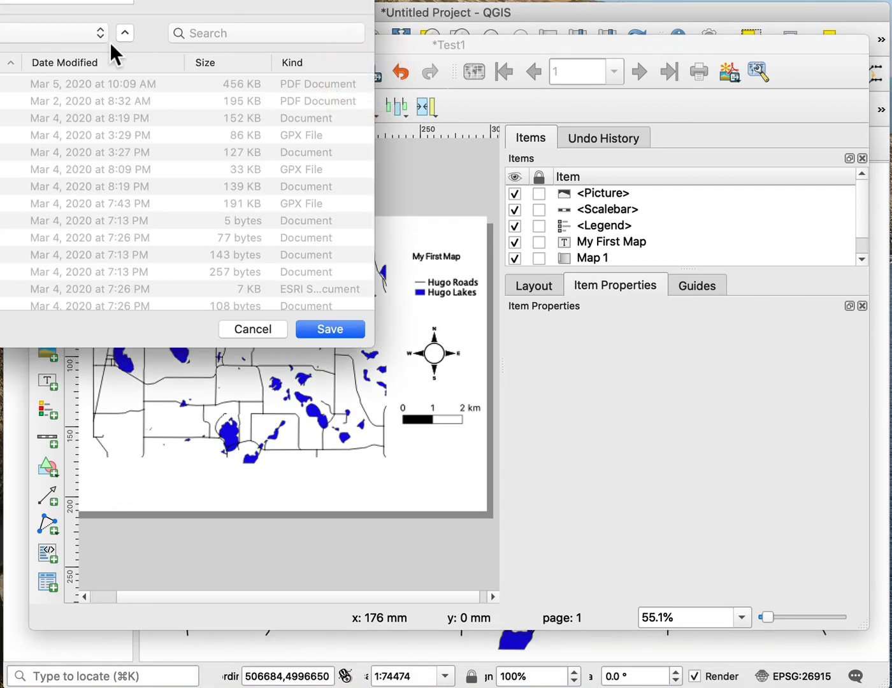
drag(73, 2, 513, 148)
click(709, 541)
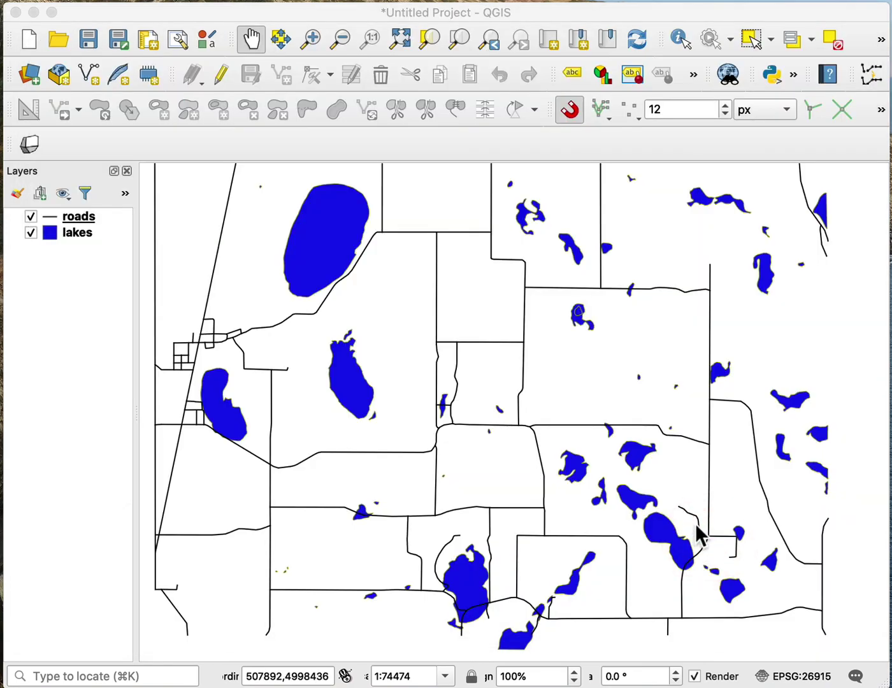
drag(338, 16, 353, 86)
click(336, 47)
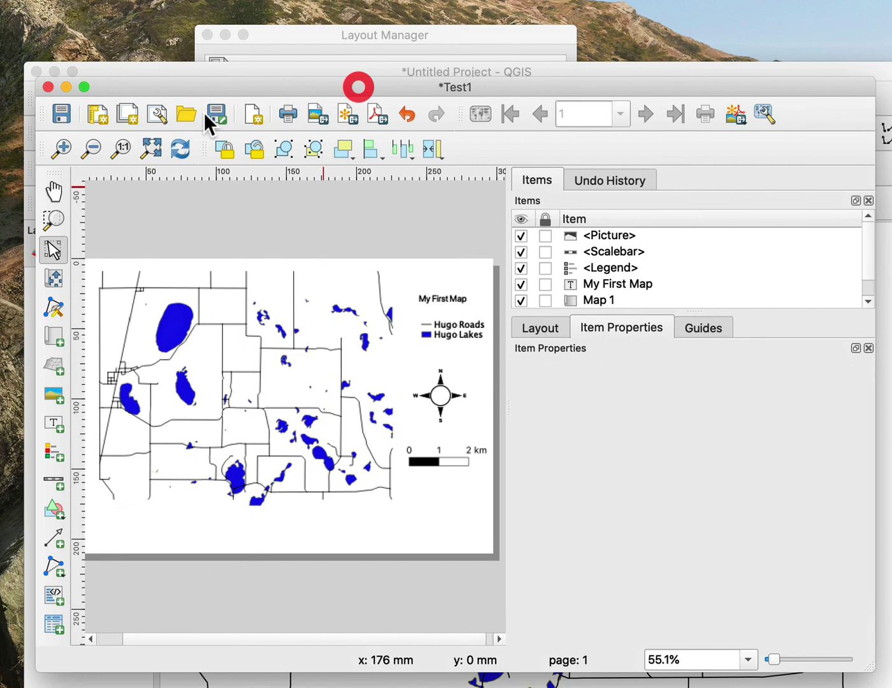